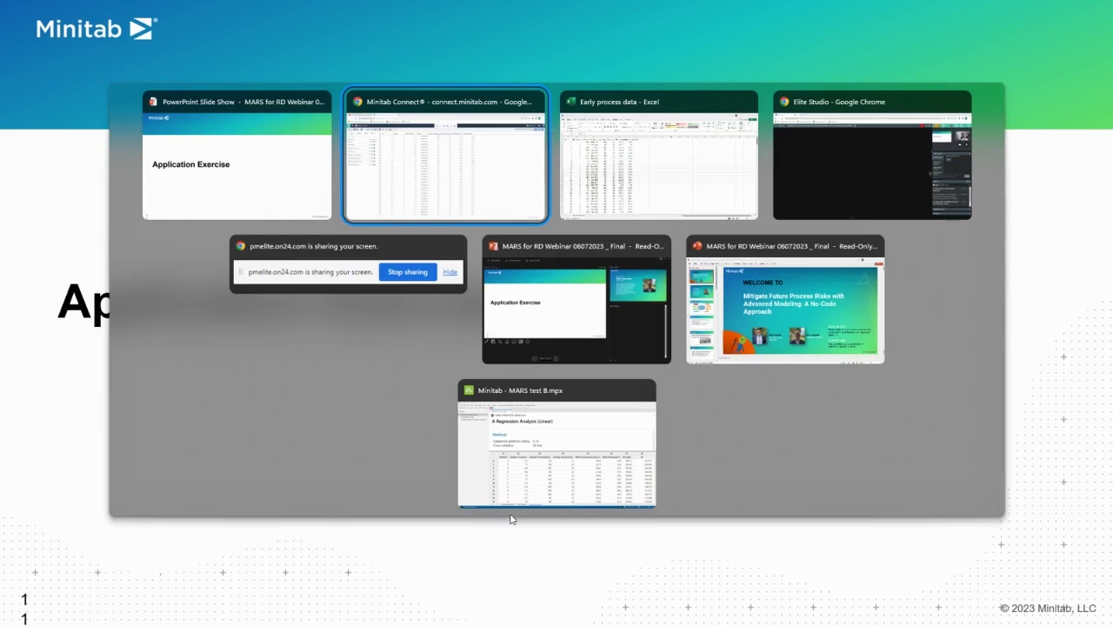
# Step: Bring Minitab forward, show only the Early process data.csv worksheet, and open the Predictive Analytics Module menu
pyautogui.click(573, 468)
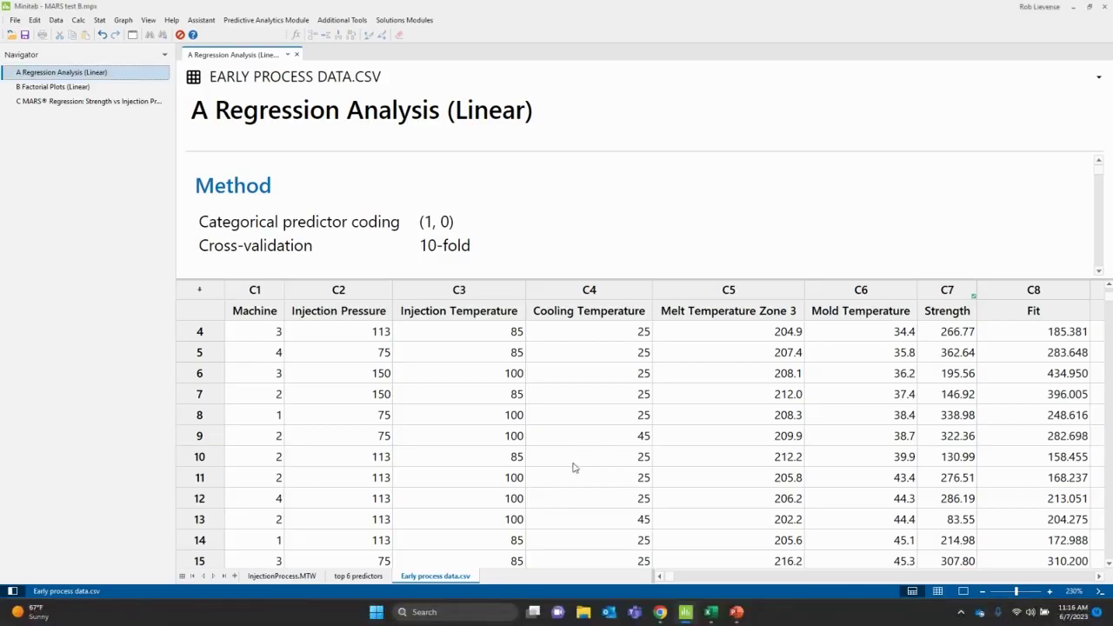
pyautogui.click(938, 592)
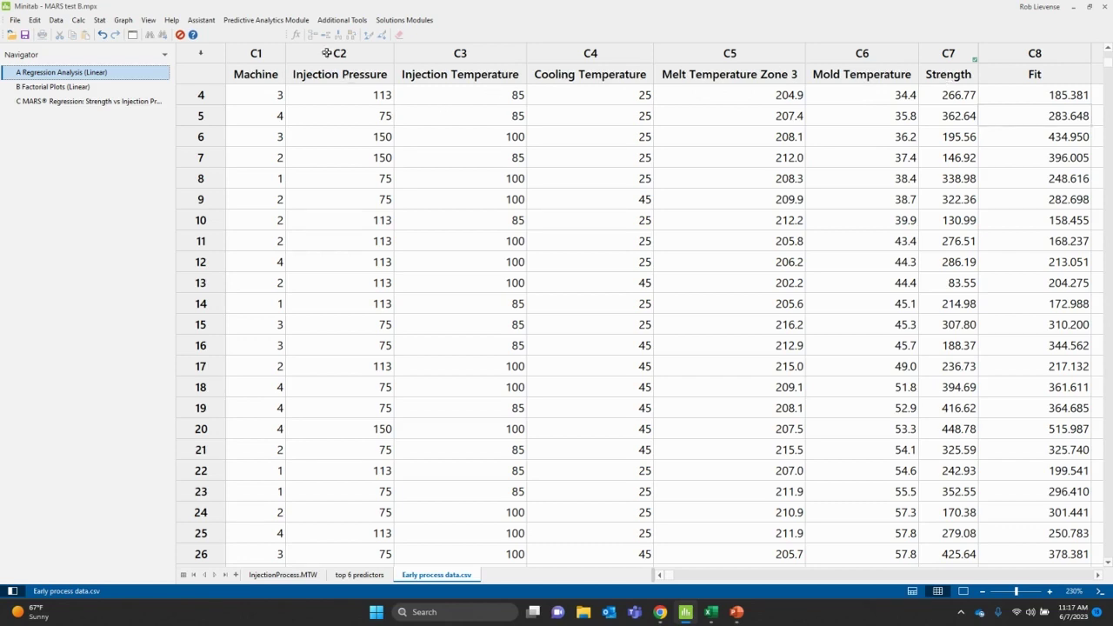
pyautogui.click(256, 21)
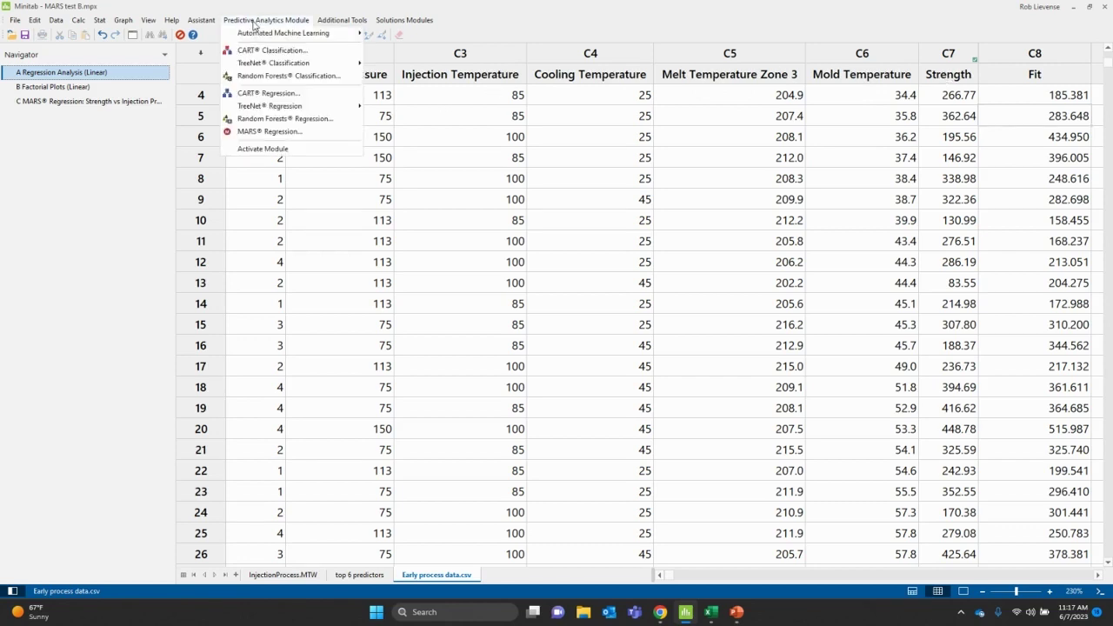
# Step: Set up MARS Regression: response Strength, continuous predictors Injection Pressure–Mold Temperature, categorical Machine
pyautogui.click(261, 133)
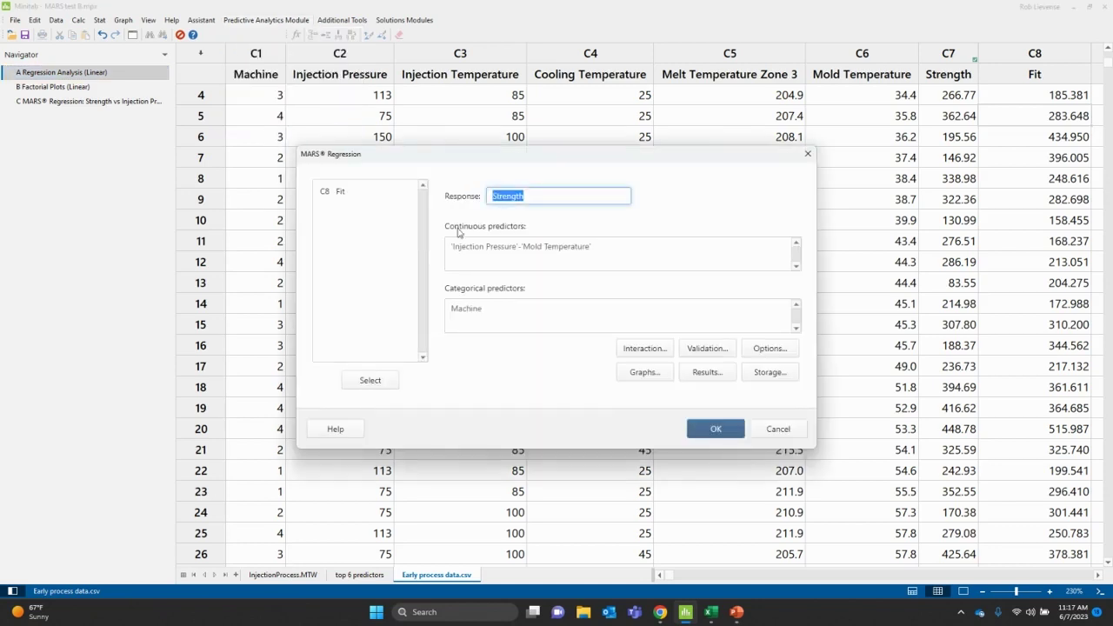
pyautogui.moveTo(351, 193); pyautogui.dragTo(703, 214)
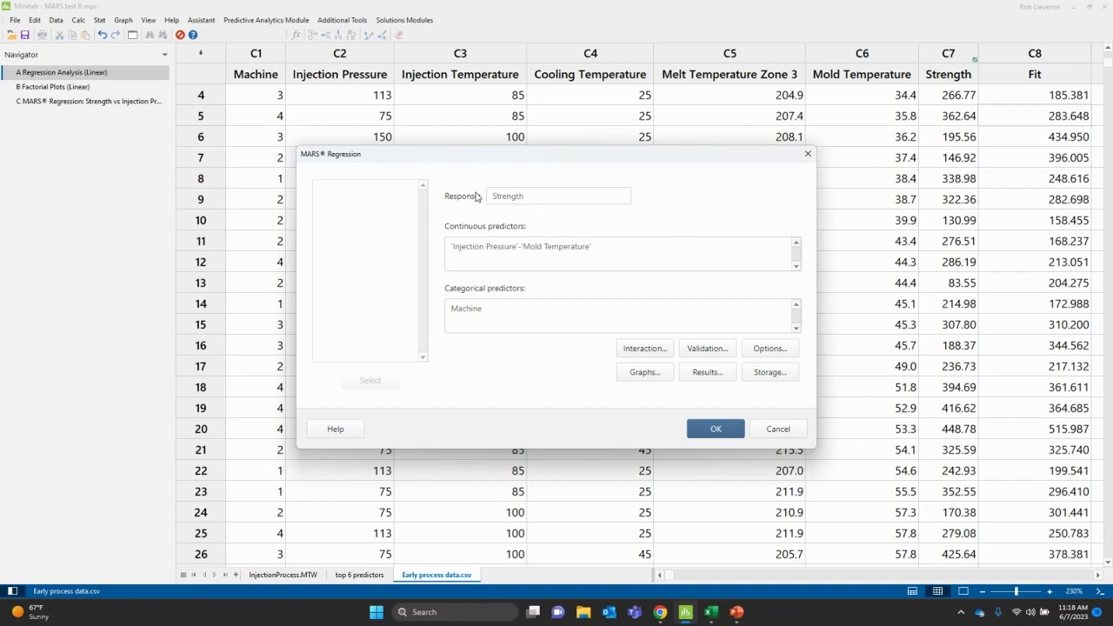
pyautogui.click(534, 197)
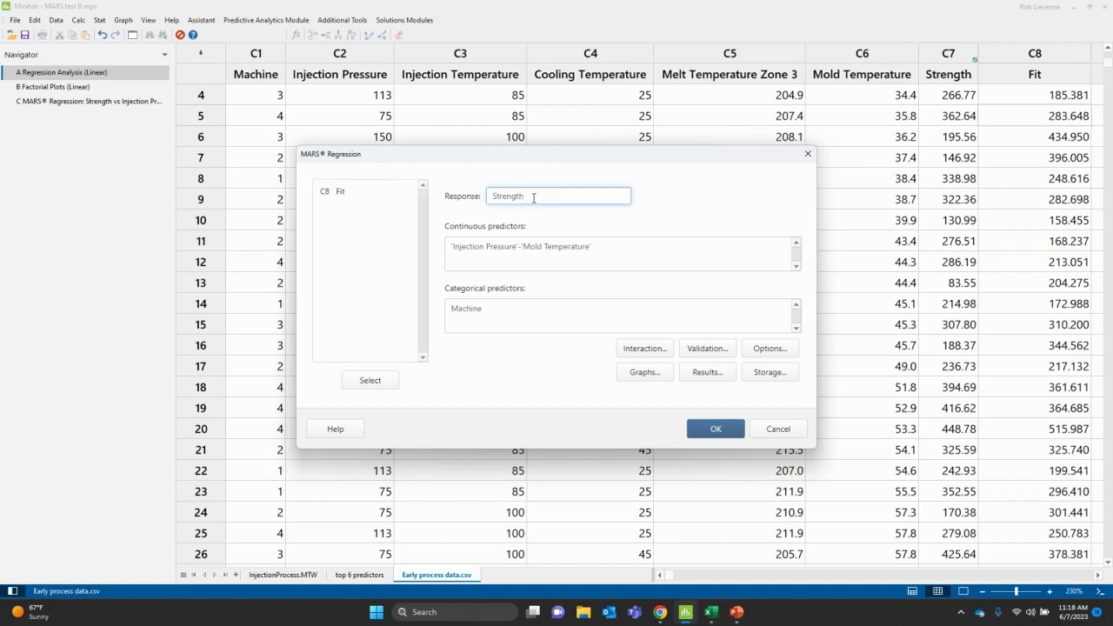
pyautogui.click(543, 267)
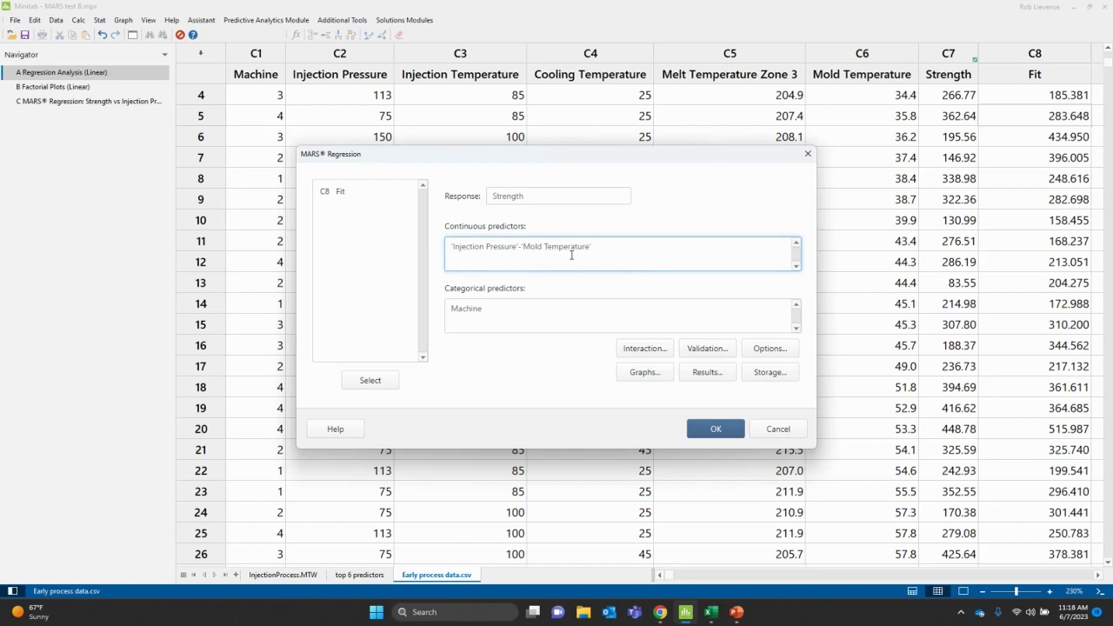
pyautogui.click(516, 327)
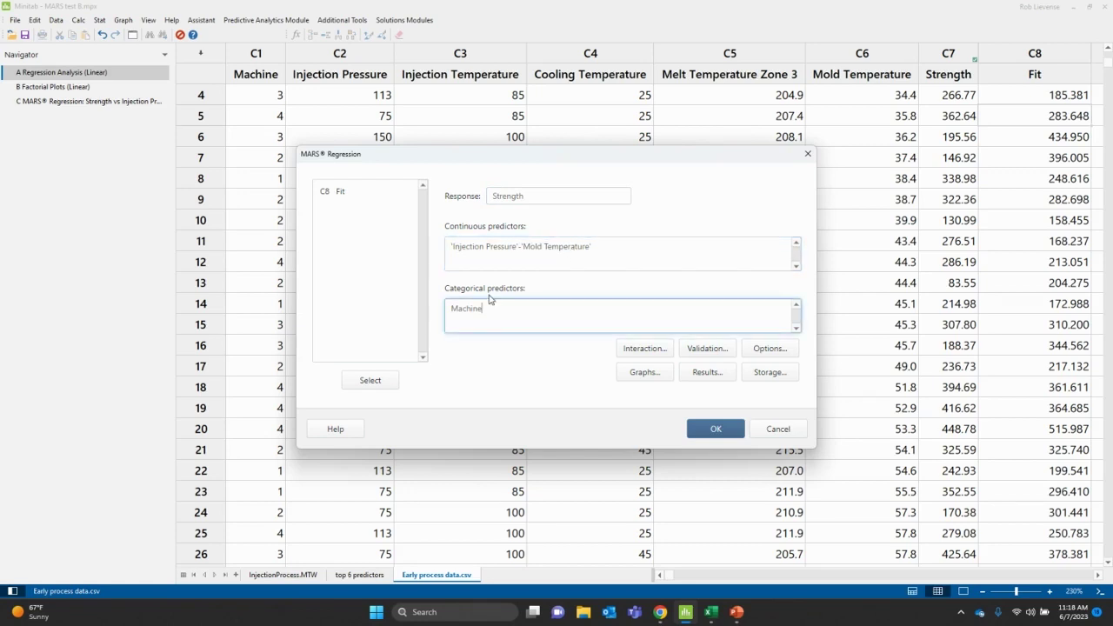
pyautogui.click(525, 393)
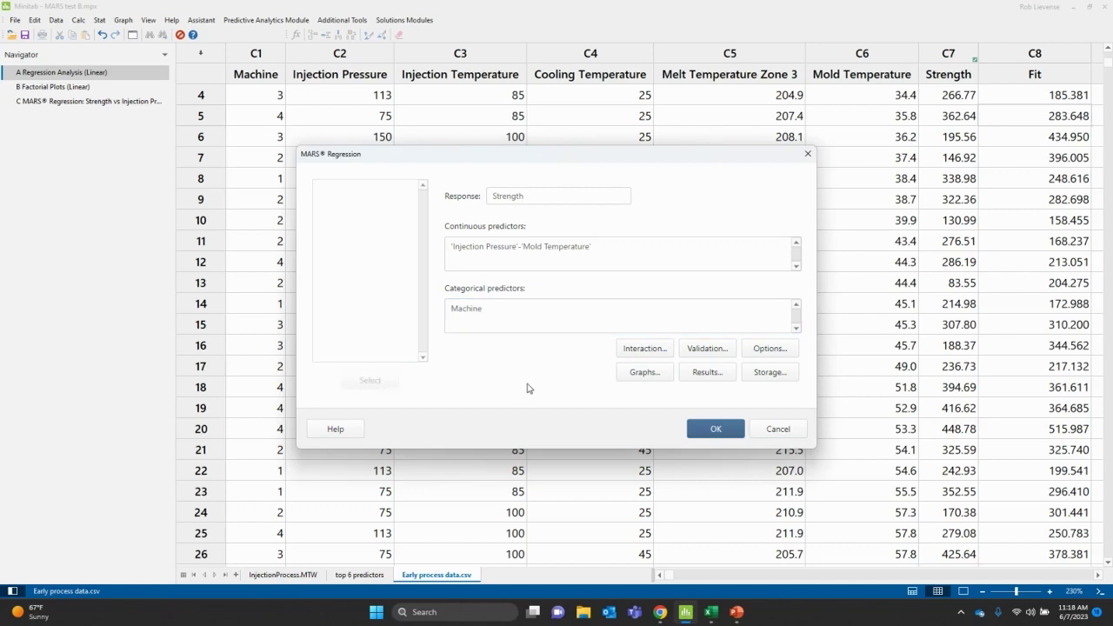
# Step: Leave interactions disallowed, and keep K-fold cross-validation with 5 folds as the validation method
pyautogui.click(643, 353)
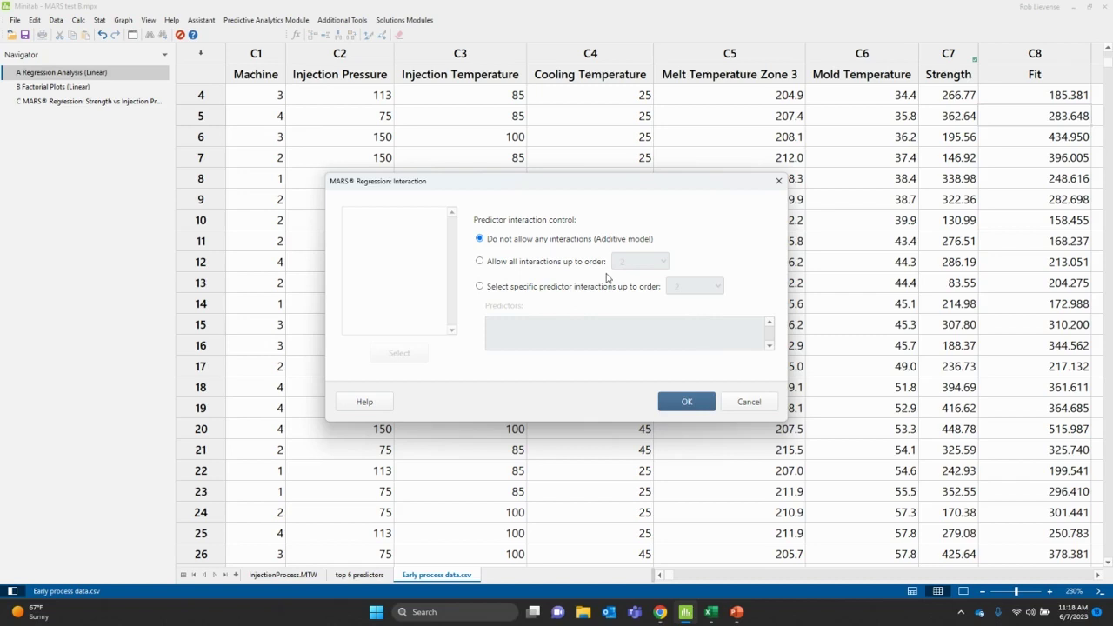
pyautogui.click(750, 403)
pyautogui.click(716, 350)
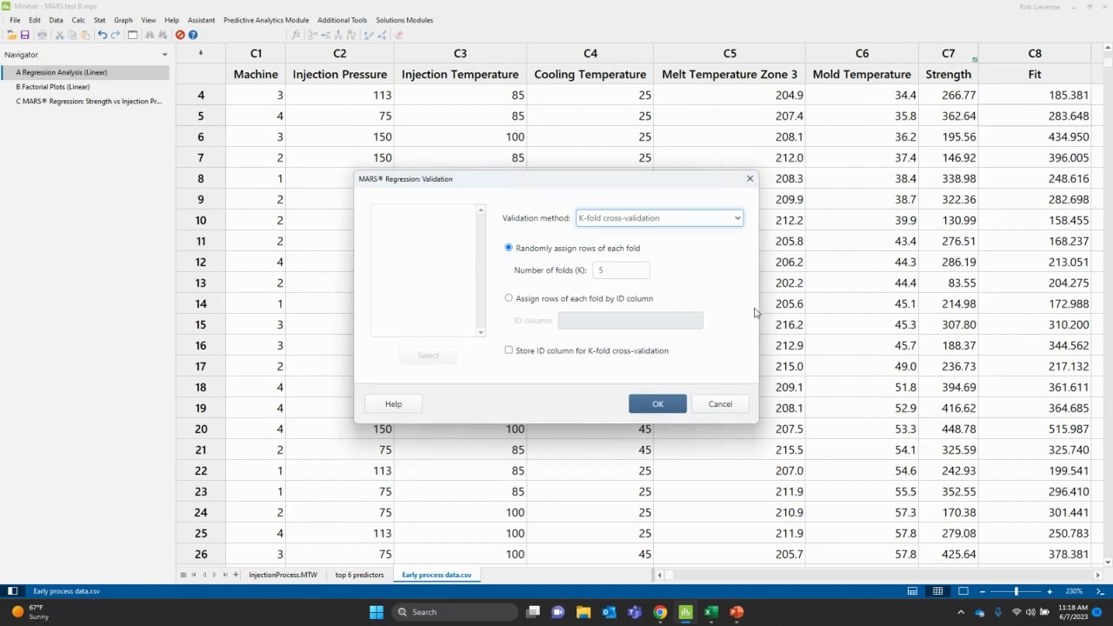
pyautogui.click(738, 218)
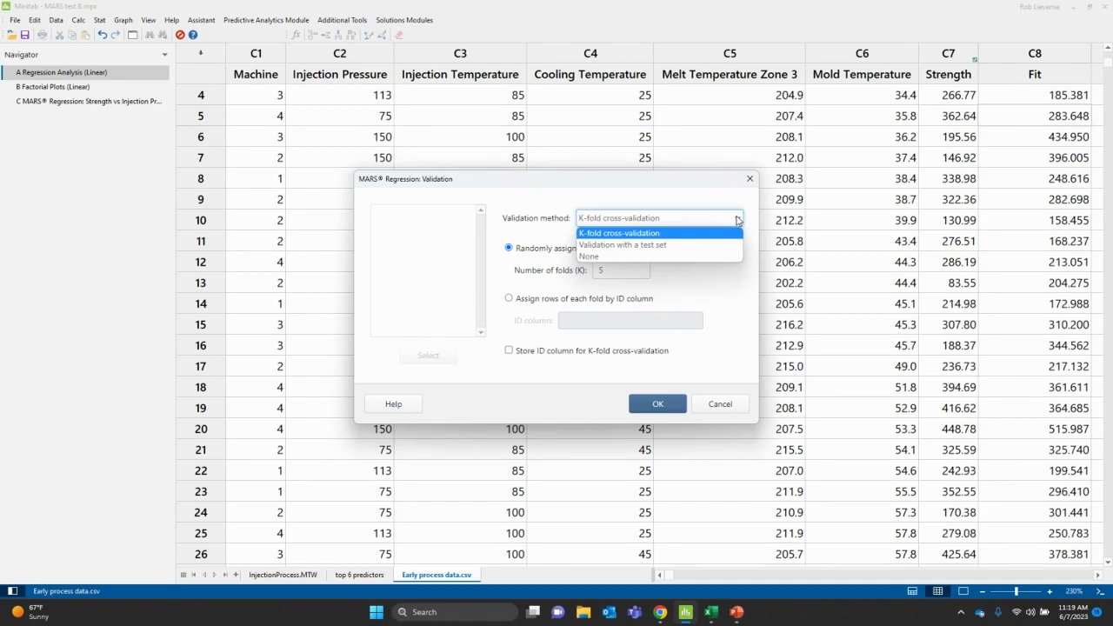
pyautogui.click(677, 181)
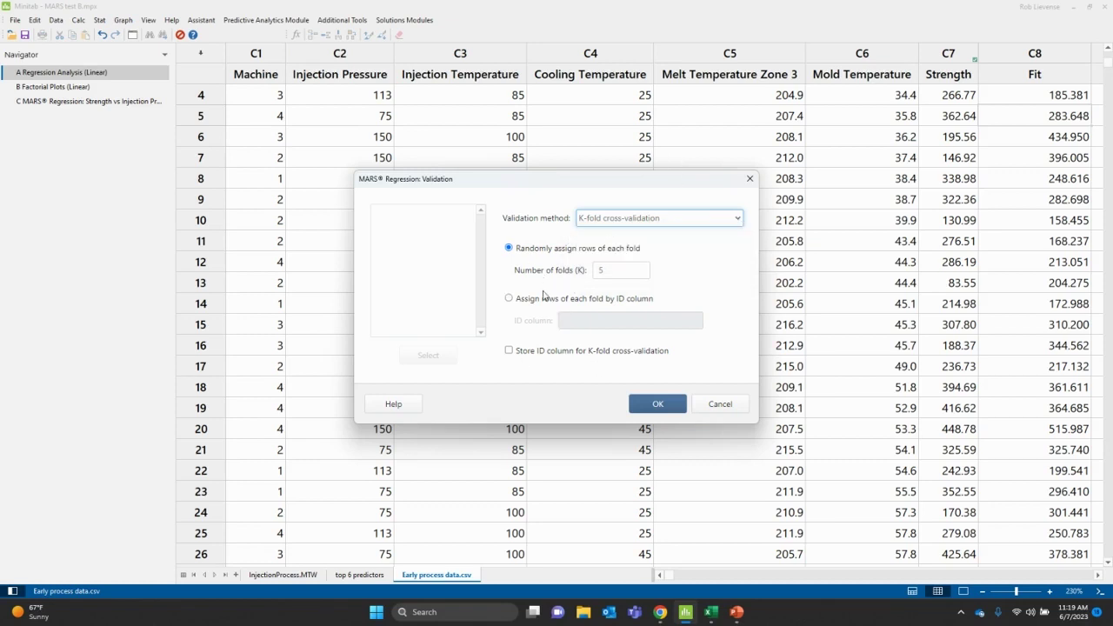
pyautogui.click(394, 406)
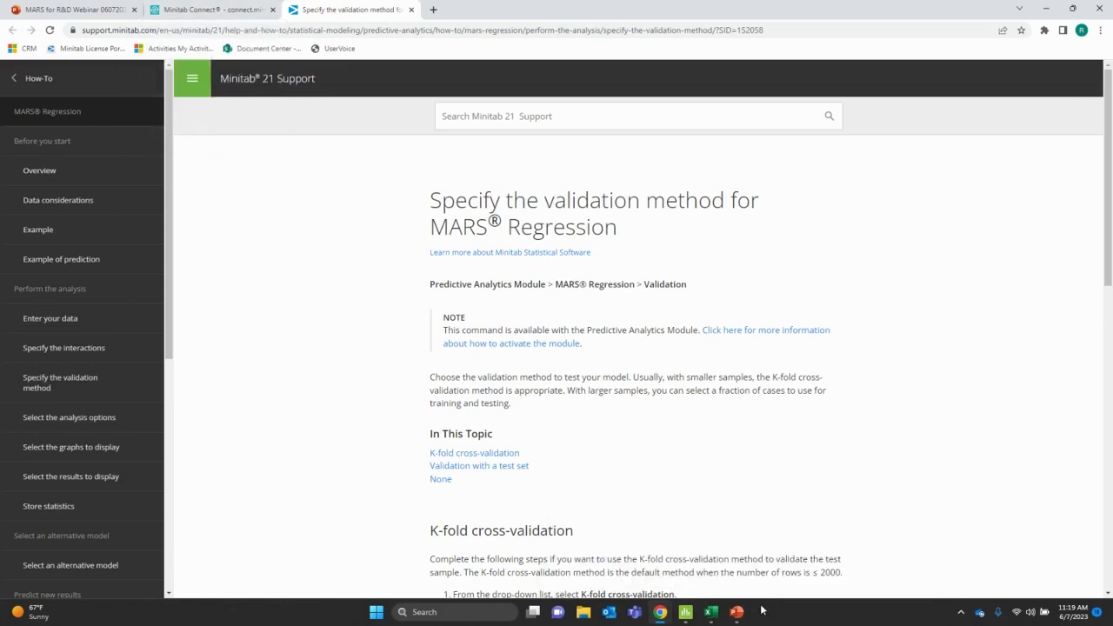
pyautogui.click(686, 614)
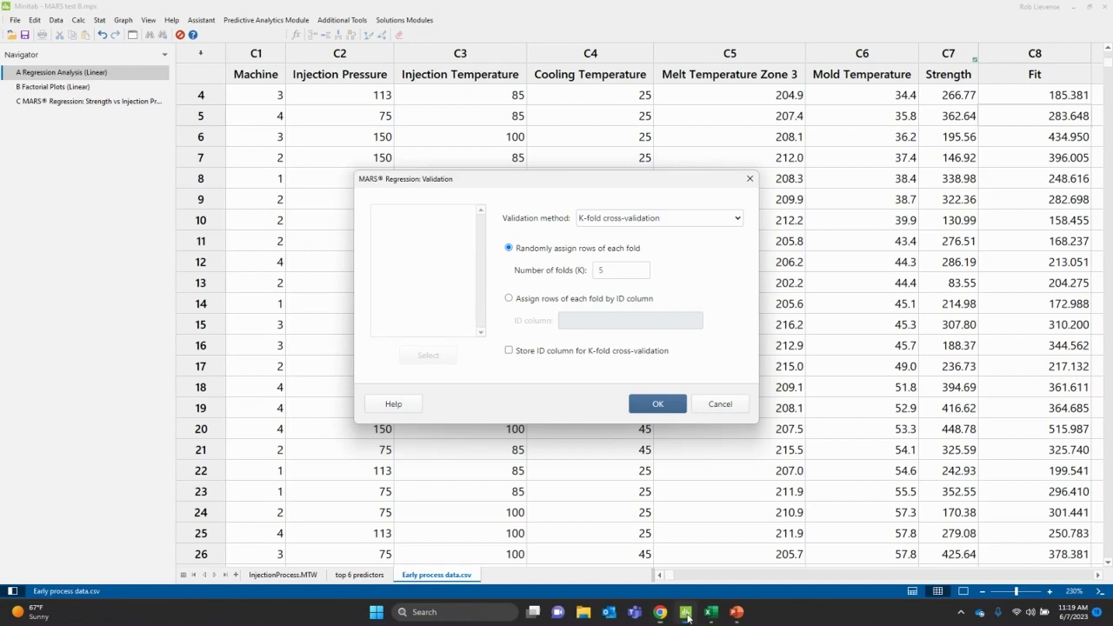
# Step: Run the MARS regression and scroll the output-only report to the Model Summary (test R-squared 68.68%)
pyautogui.click(721, 405)
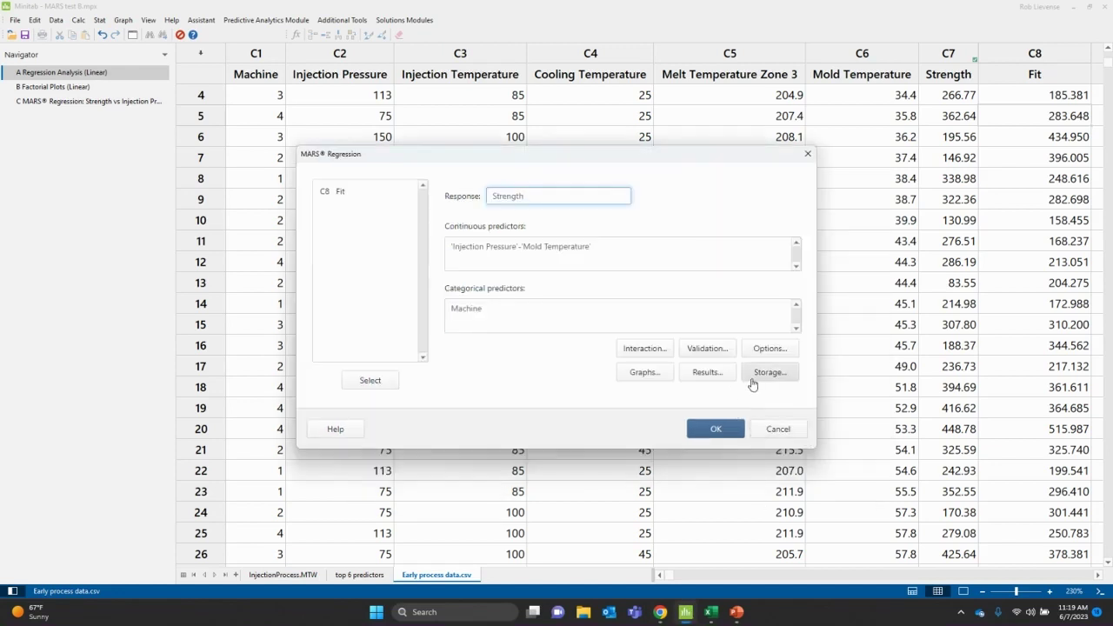
pyautogui.click(712, 431)
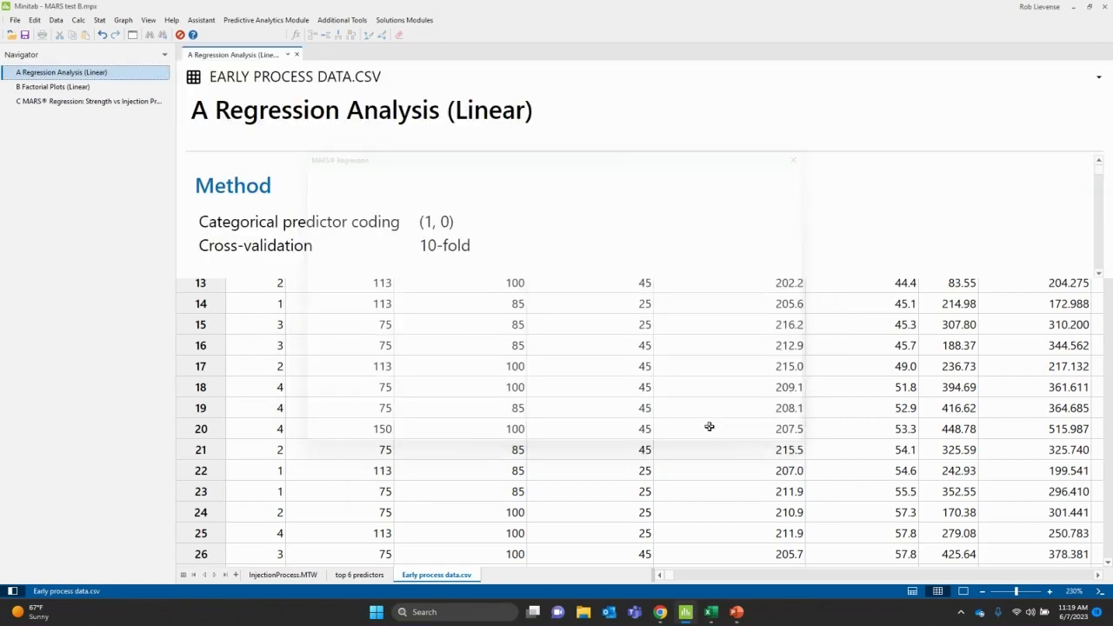
pyautogui.click(963, 592)
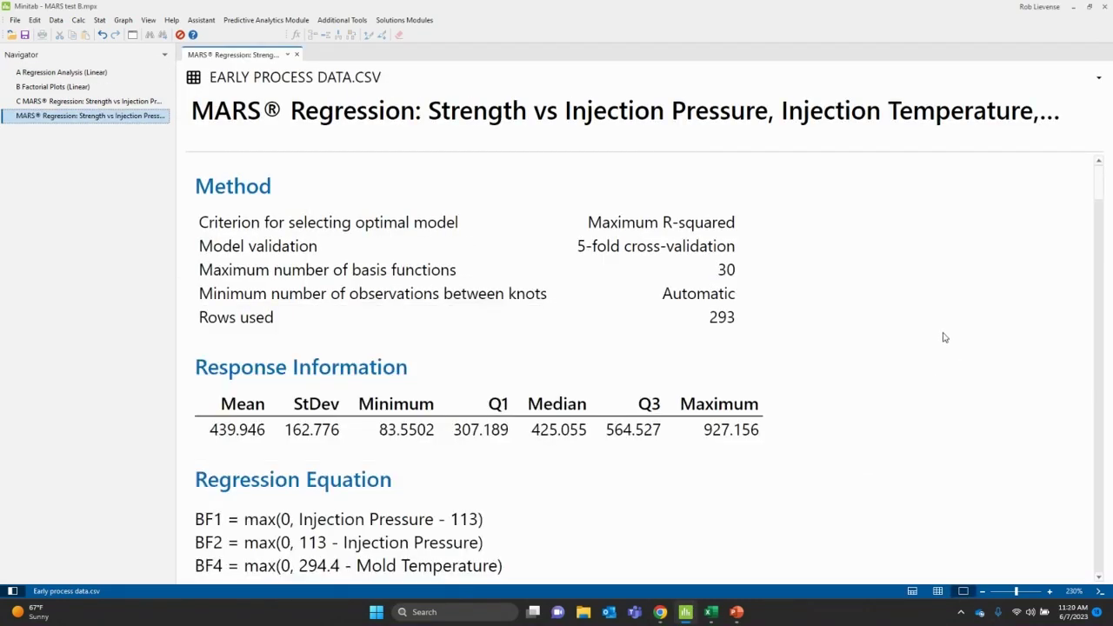
pyautogui.scroll(-1, 946, 337)
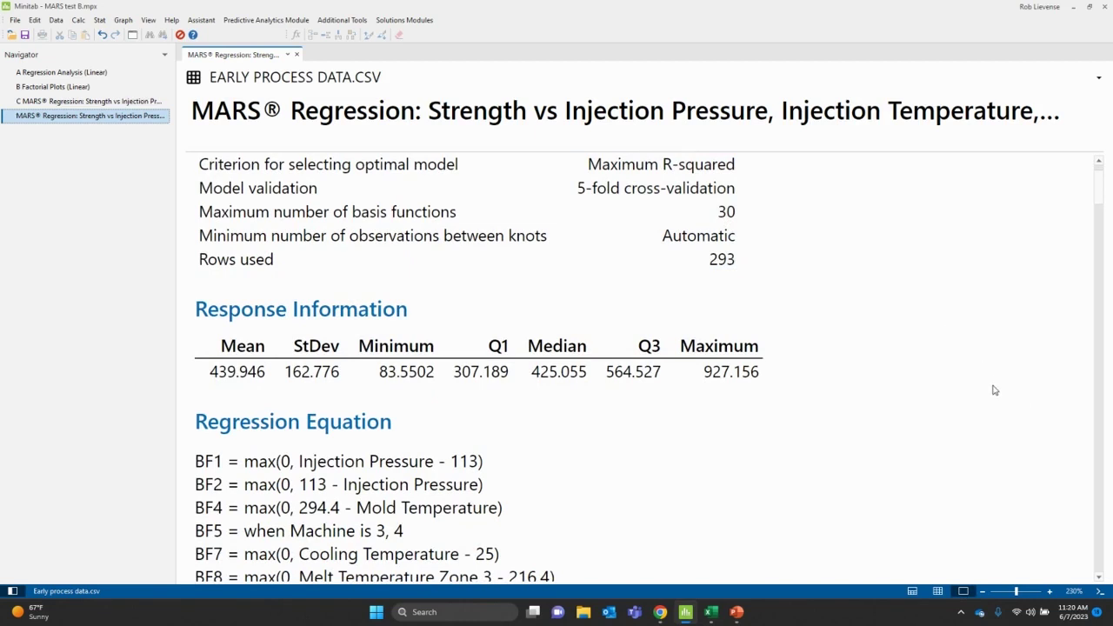
pyautogui.scroll(-1, 992, 391)
pyautogui.scroll(-6, 994, 390)
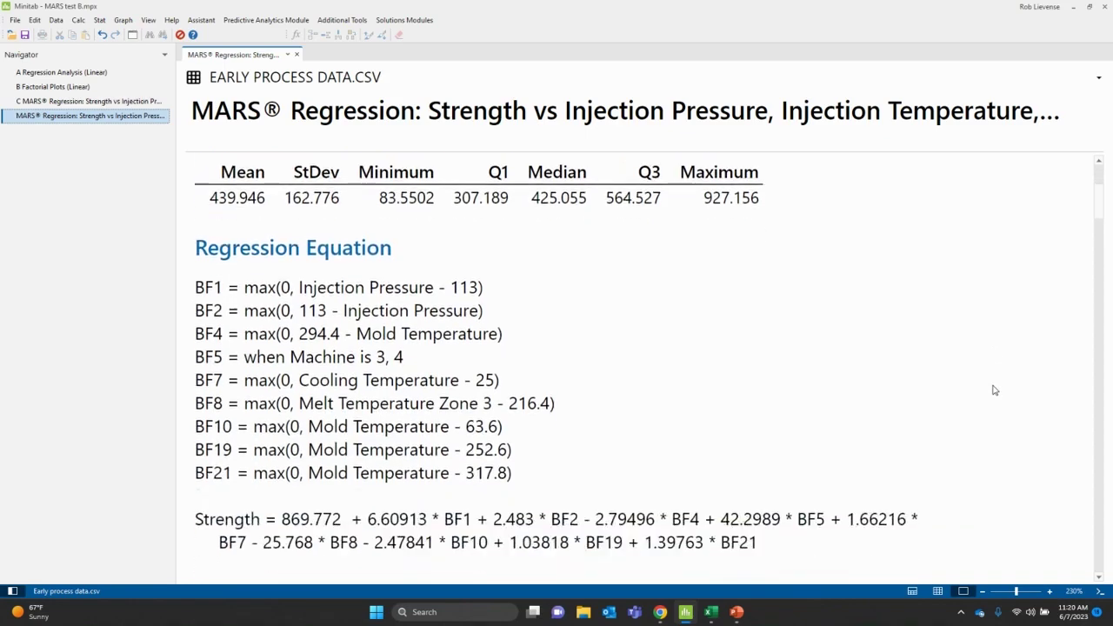
pyautogui.scroll(-10, 995, 390)
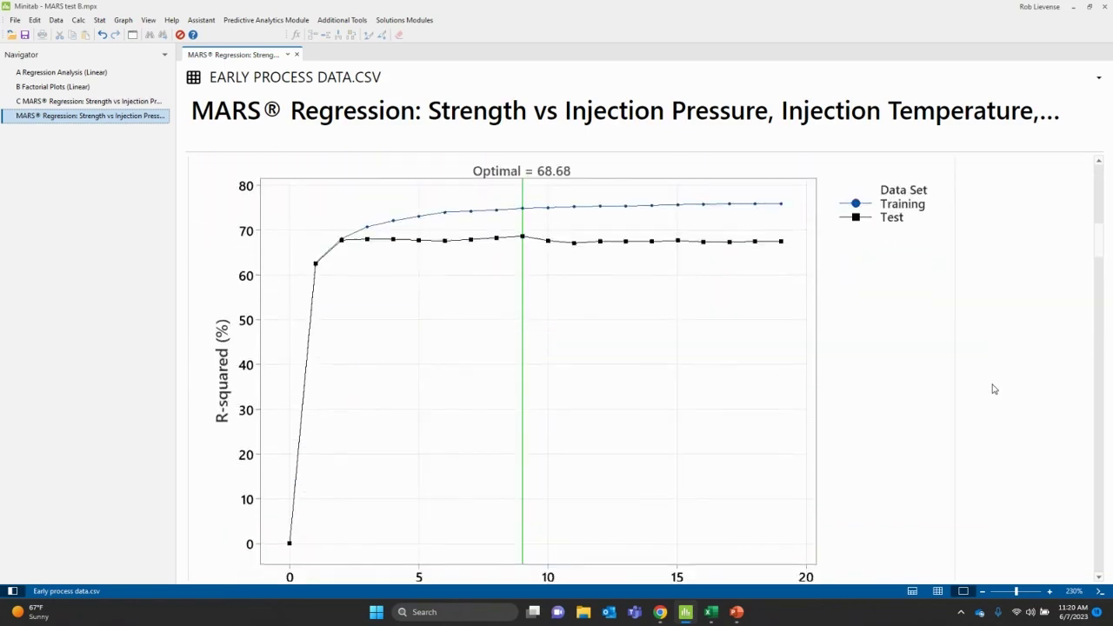
pyautogui.scroll(-2, 994, 390)
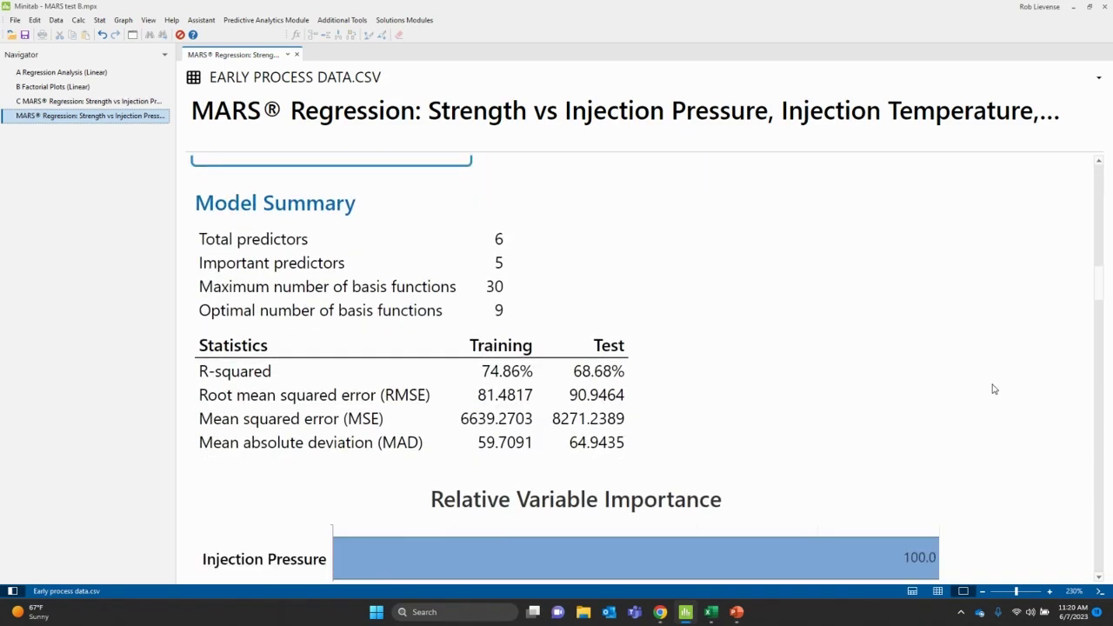
pyautogui.scroll(-1, 995, 390)
pyautogui.scroll(1, 994, 390)
# Step: Zoom the report from 230% to 210% to fit the whole Relative Variable Importance chart
pyautogui.scroll(-5, 963, 403)
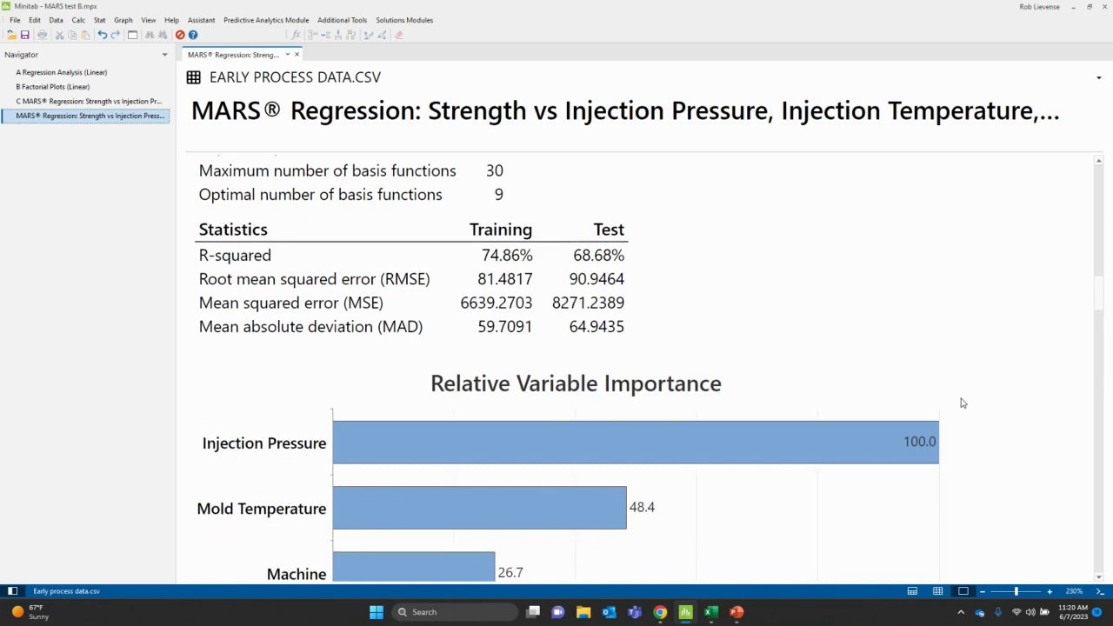
pyautogui.click(983, 593)
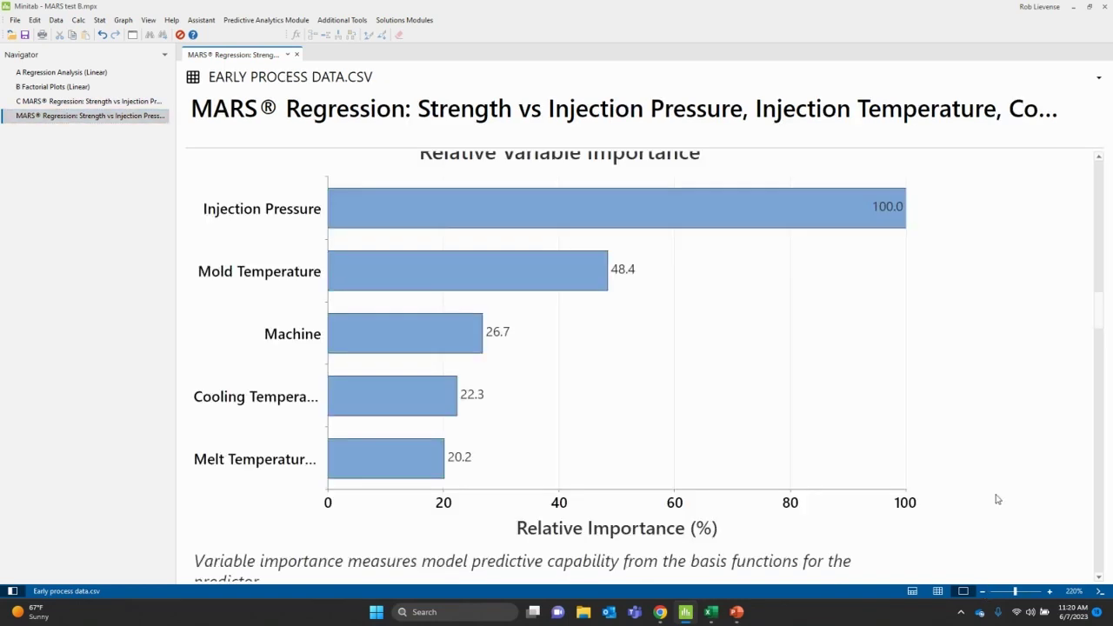
pyautogui.scroll(1, 999, 500)
pyautogui.click(984, 593)
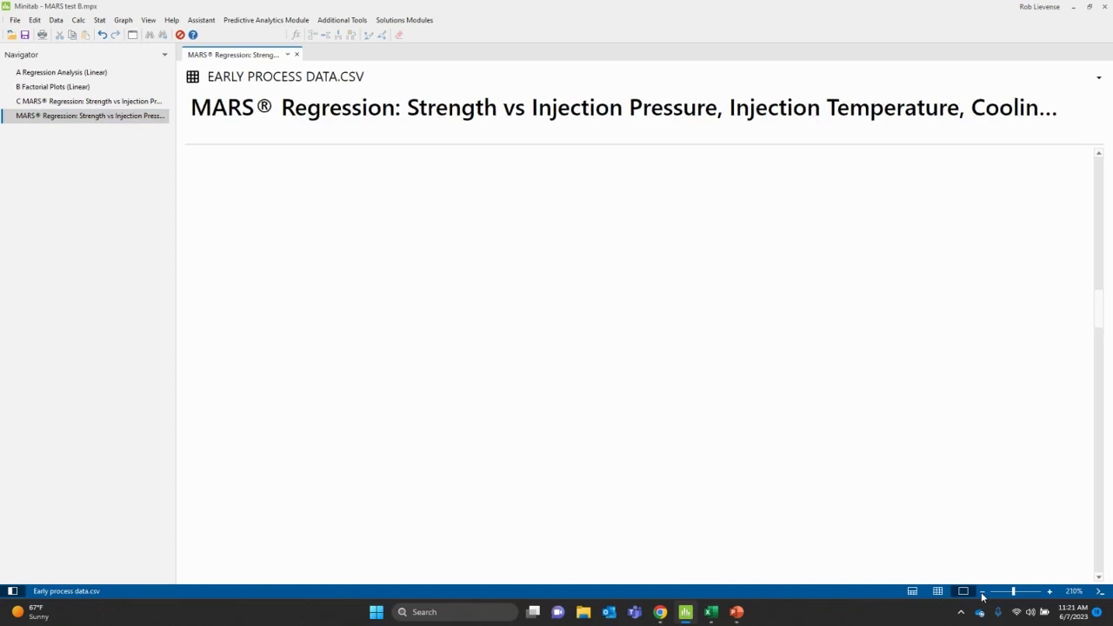
pyautogui.scroll(1, 1046, 455)
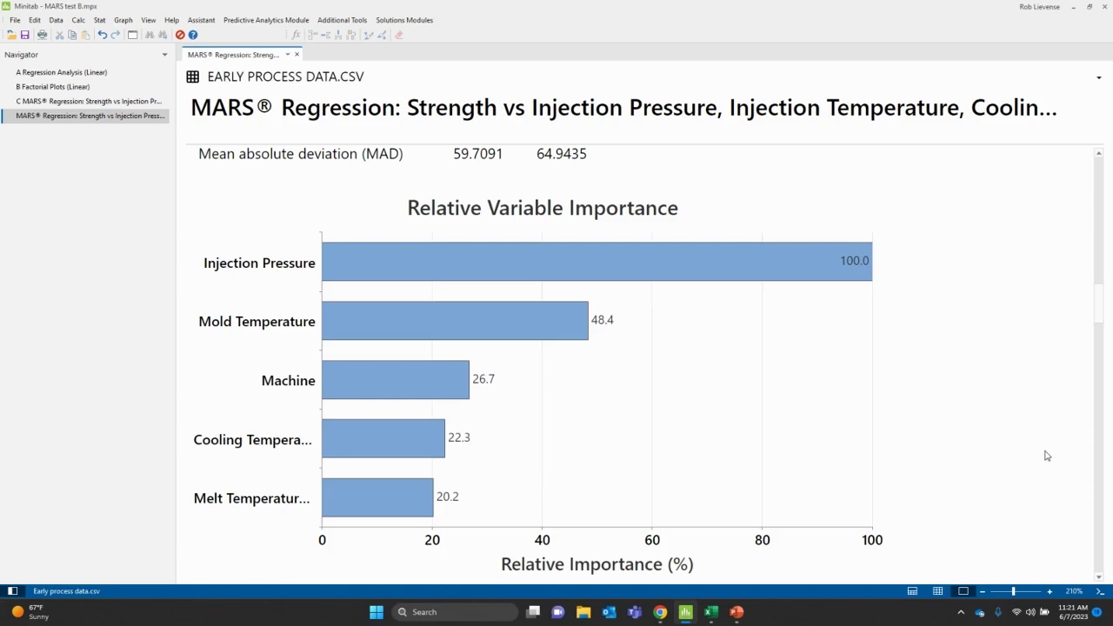
pyautogui.moveTo(483, 319)
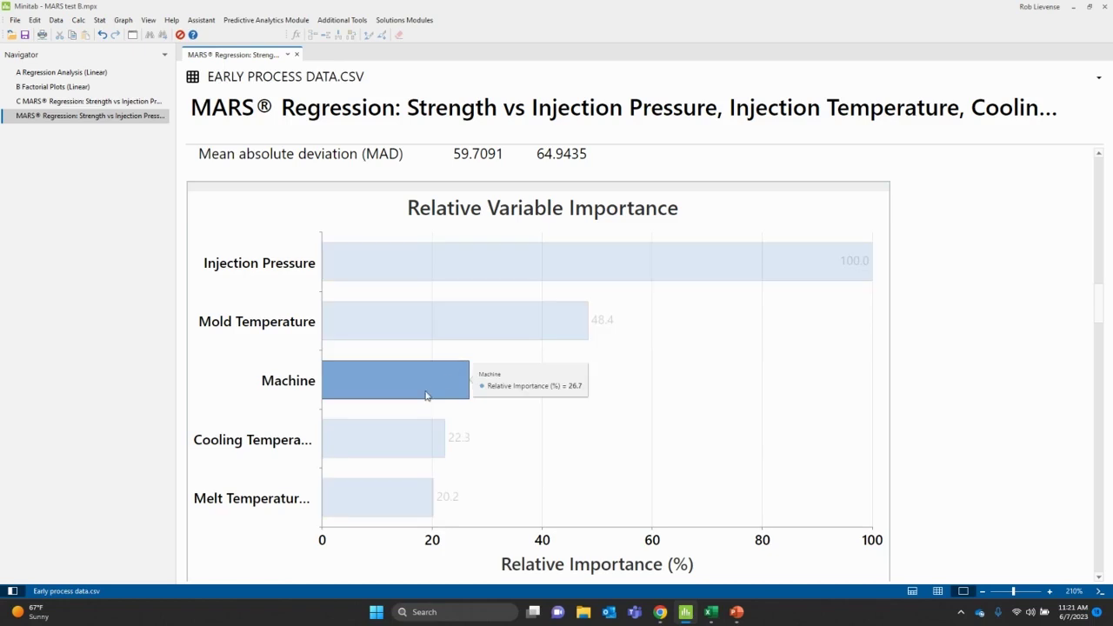
pyautogui.moveTo(411, 450)
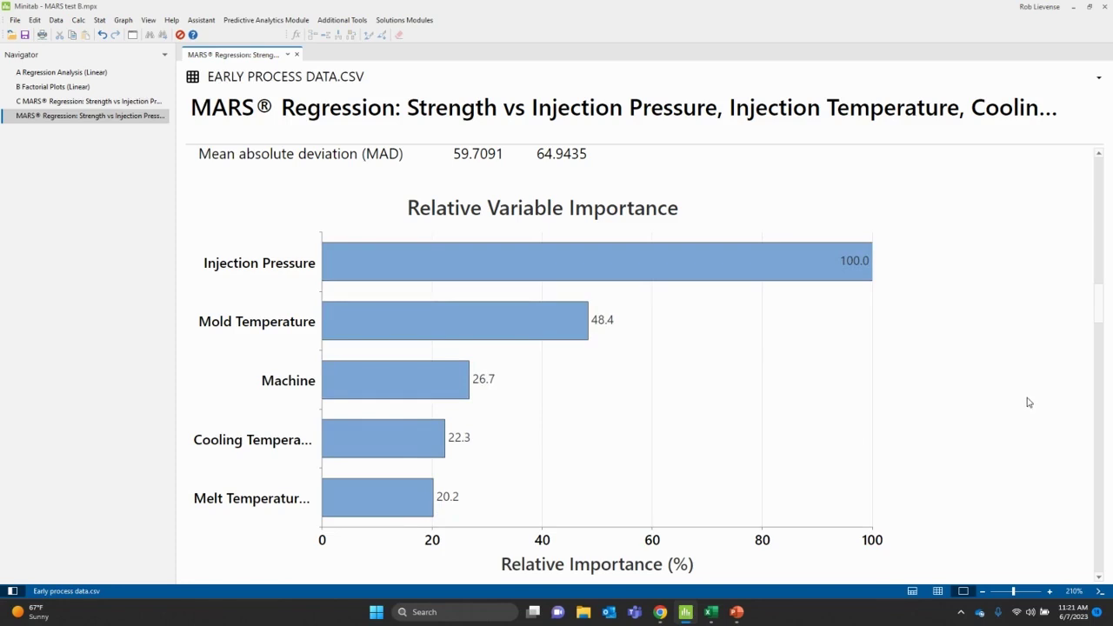
pyautogui.scroll(-1, 1029, 402)
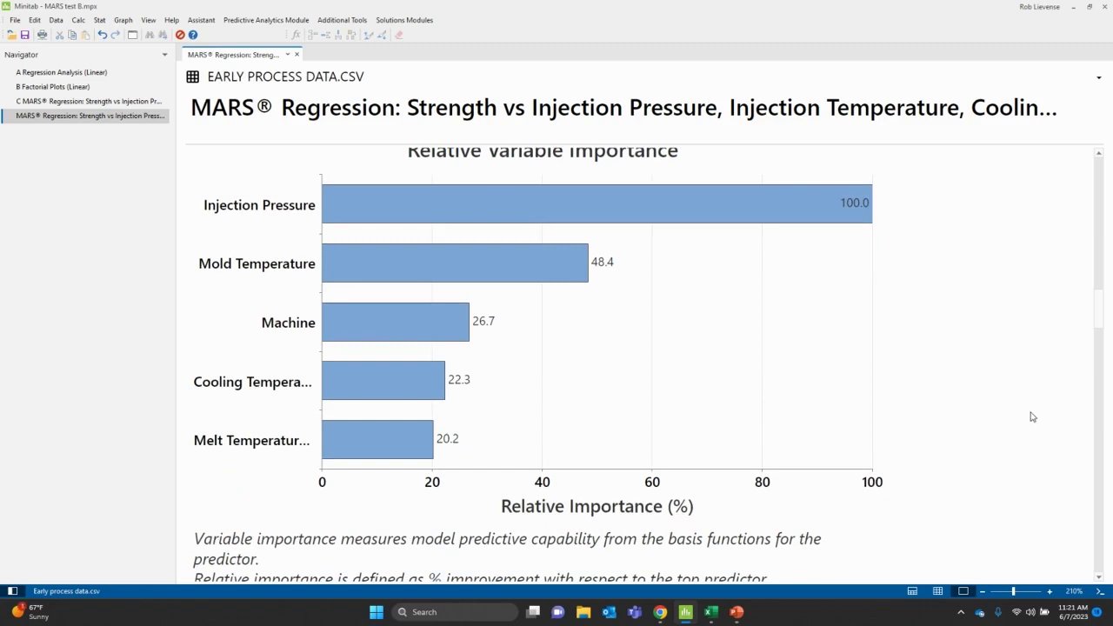
pyautogui.scroll(-5, 1031, 418)
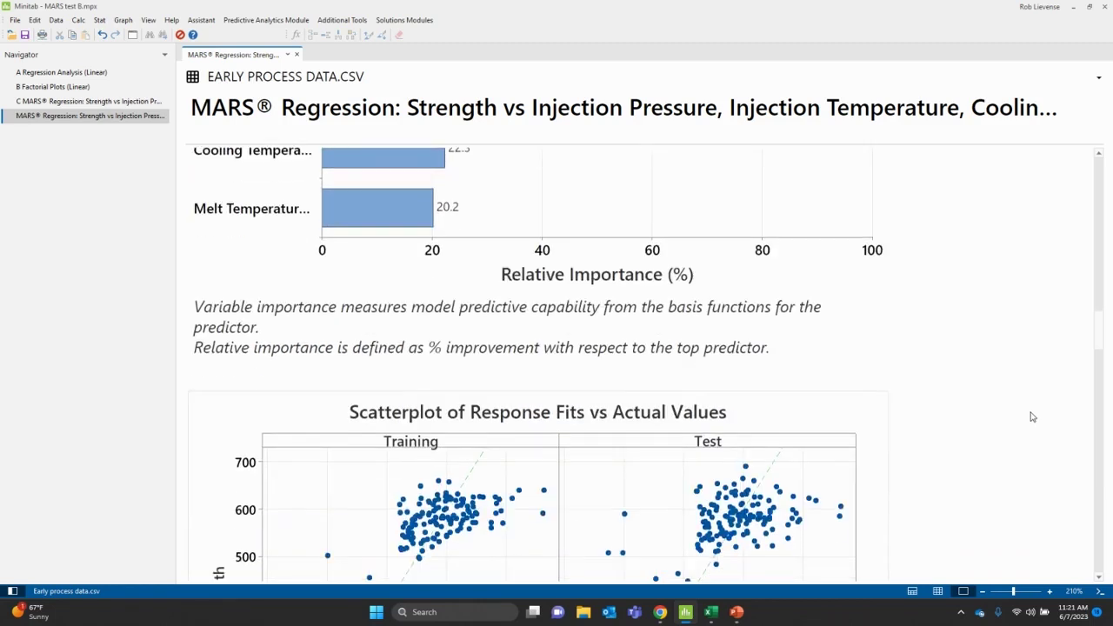
# Step: Scroll past the Response Fits vs Actual Values scatterplot to the first One Predictor Partial Dependence Plot
pyautogui.scroll(-2, 1033, 417)
pyautogui.scroll(-3, 1033, 417)
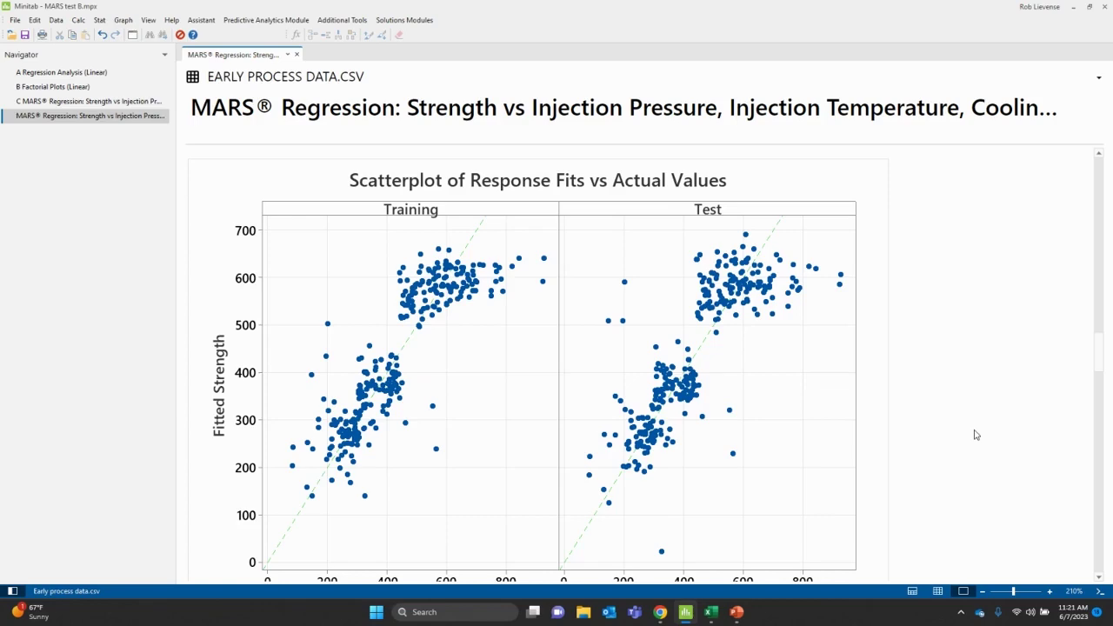
pyautogui.scroll(-5, 976, 435)
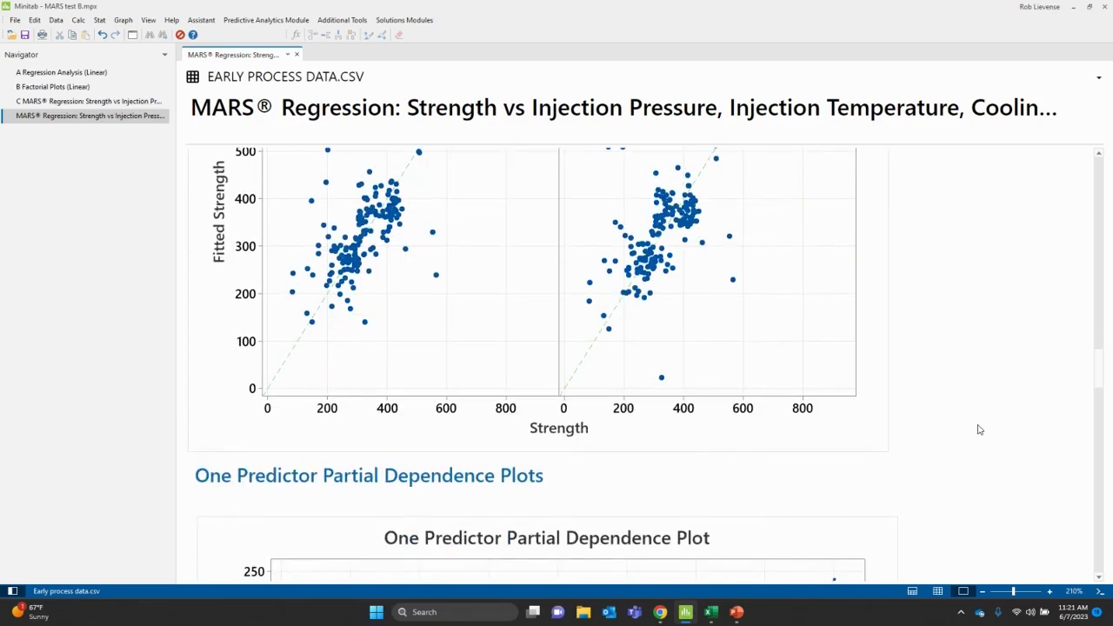
pyautogui.scroll(-3, 978, 428)
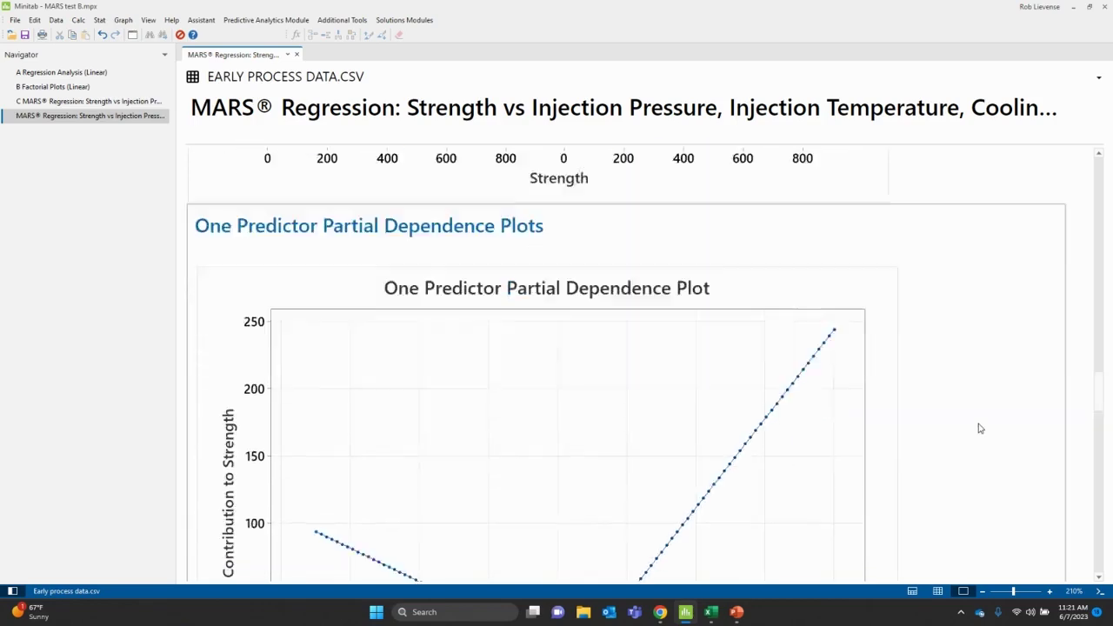
# Step: Zoom the report out two more levels so each partial dependence plot fits whole
pyautogui.click(983, 592)
pyautogui.click(983, 591)
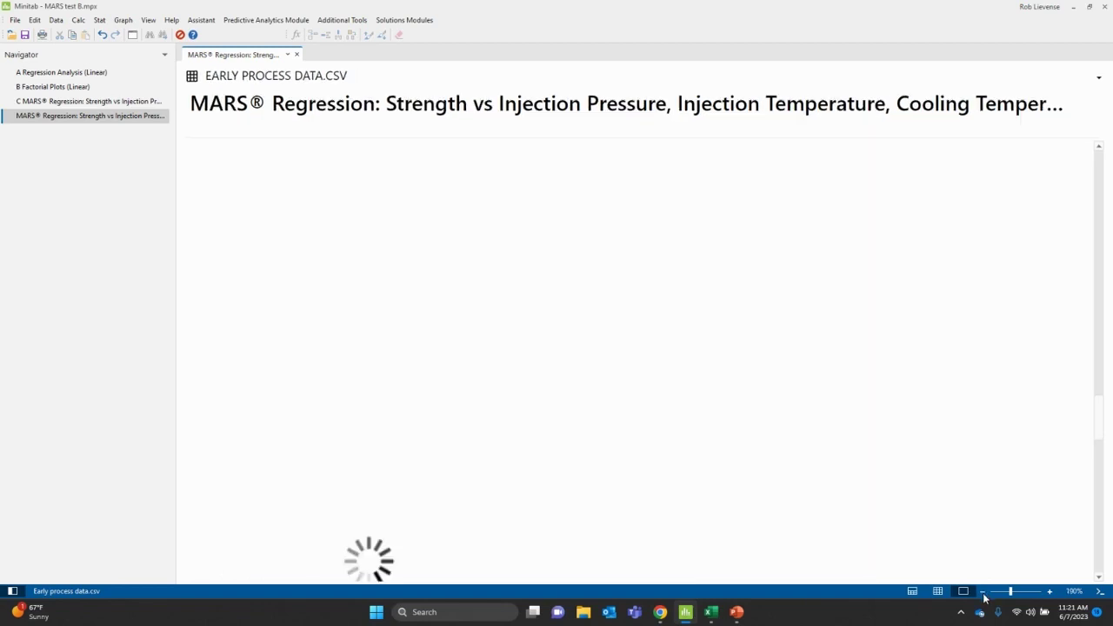
pyautogui.scroll(3, 974, 441)
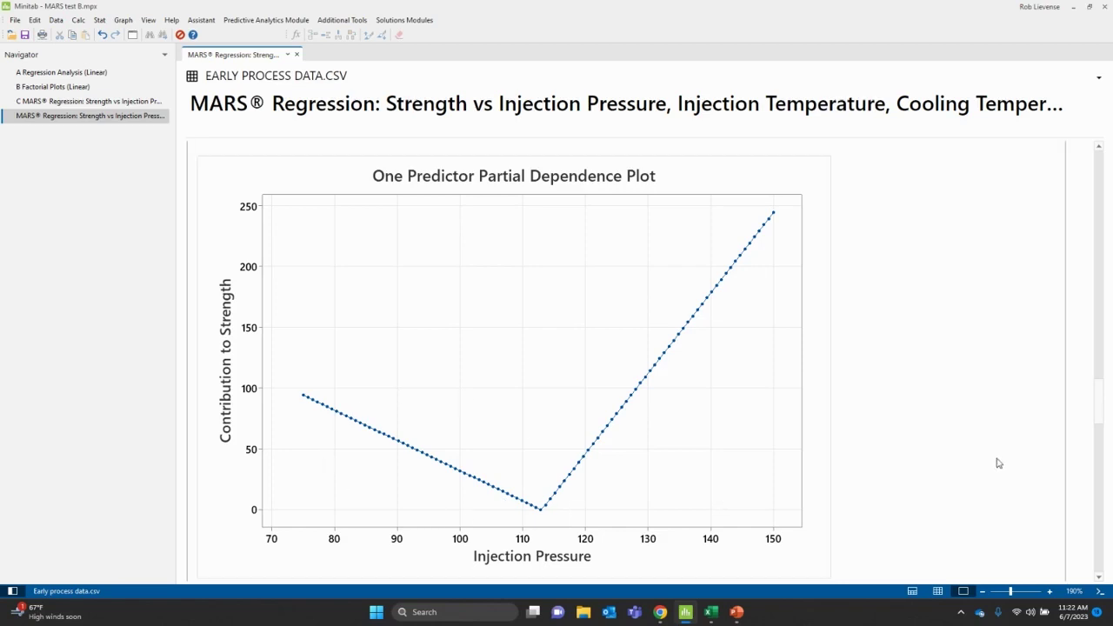
# Step: Review the Injection Pressure, Mold Temperature and Cooling Temperature partial dependence plots, reading point values
pyautogui.scroll(-3, 961, 460)
pyautogui.scroll(-5, 960, 460)
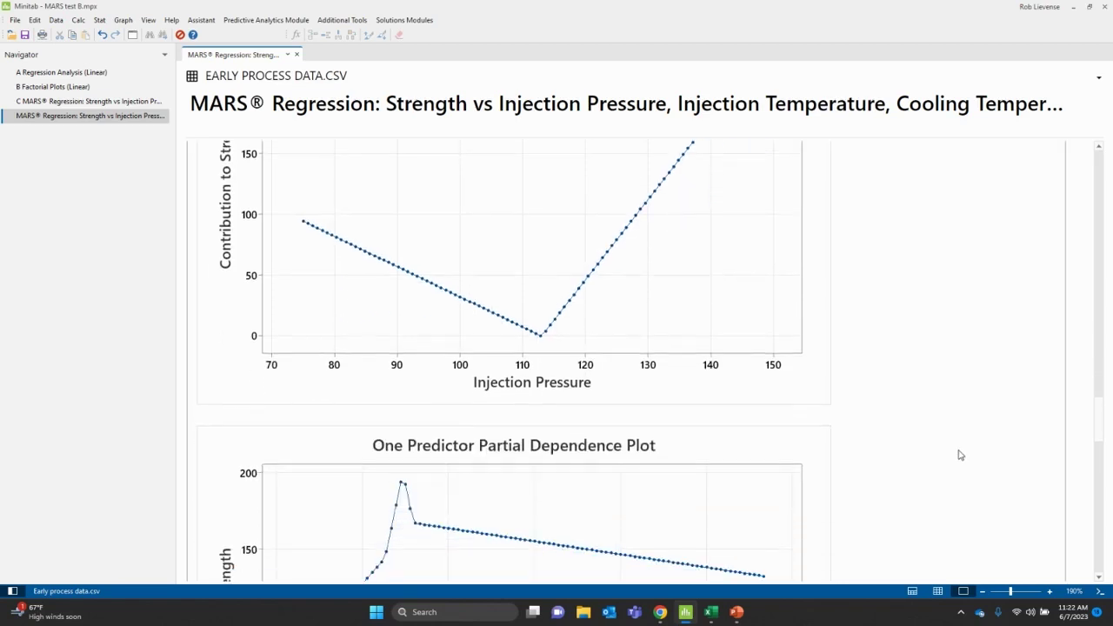
pyautogui.scroll(-1, 961, 450)
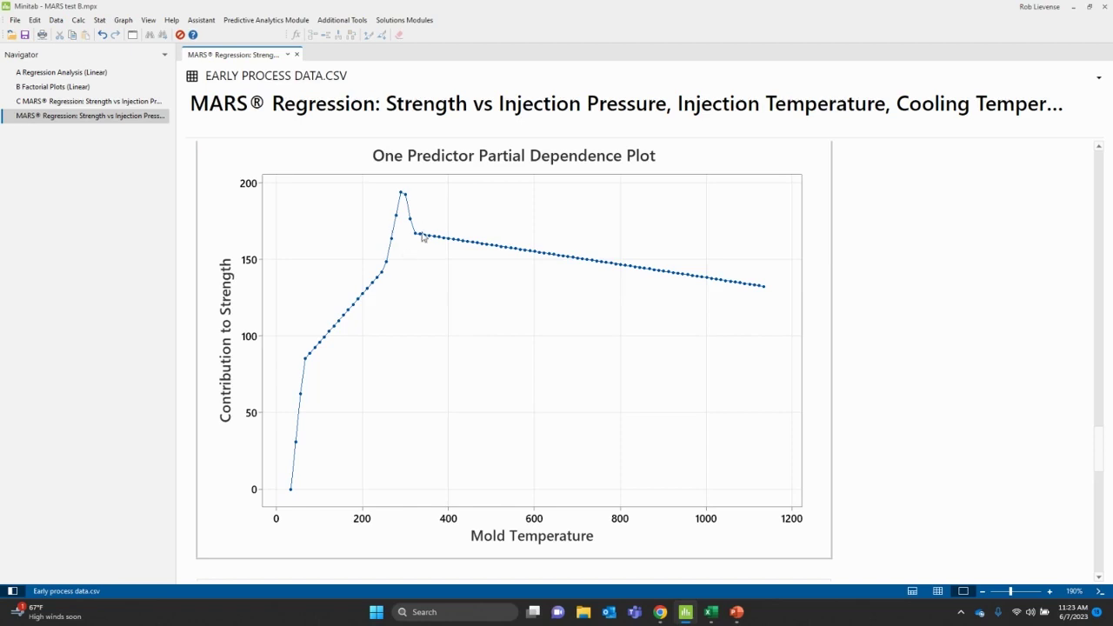
pyautogui.moveTo(422, 237)
pyautogui.scroll(-6, 853, 367)
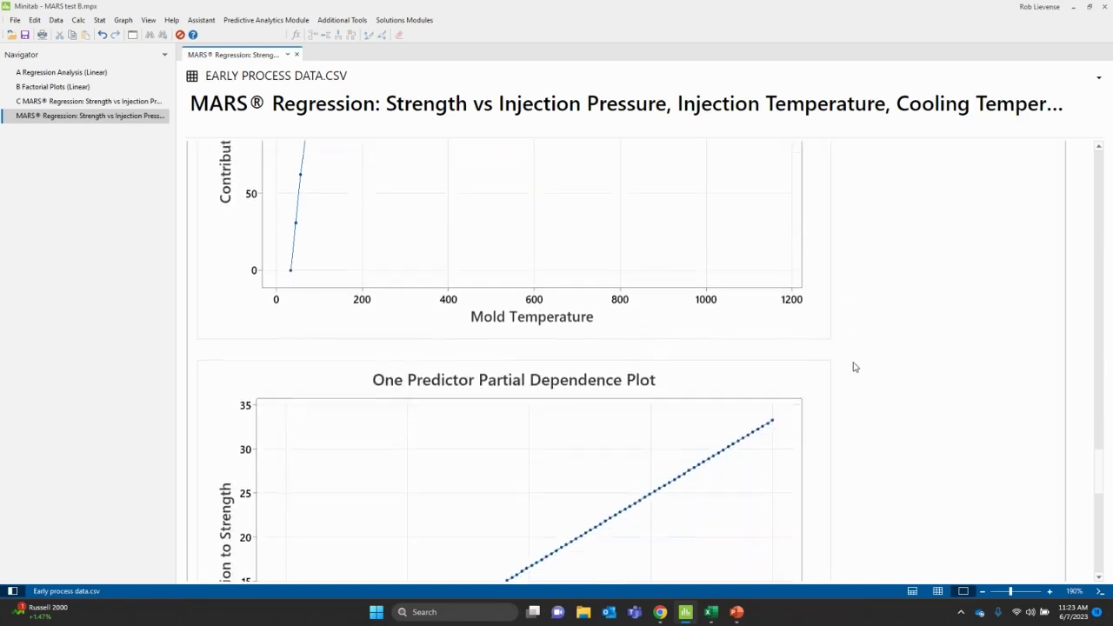
pyautogui.scroll(-4, 855, 363)
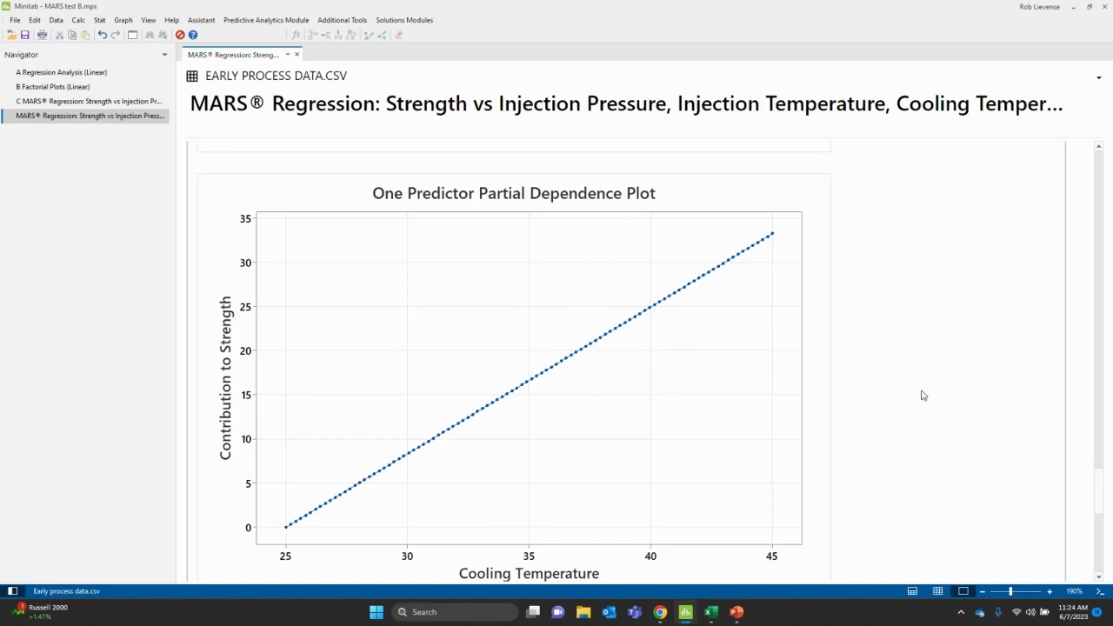
pyautogui.scroll(-3, 924, 396)
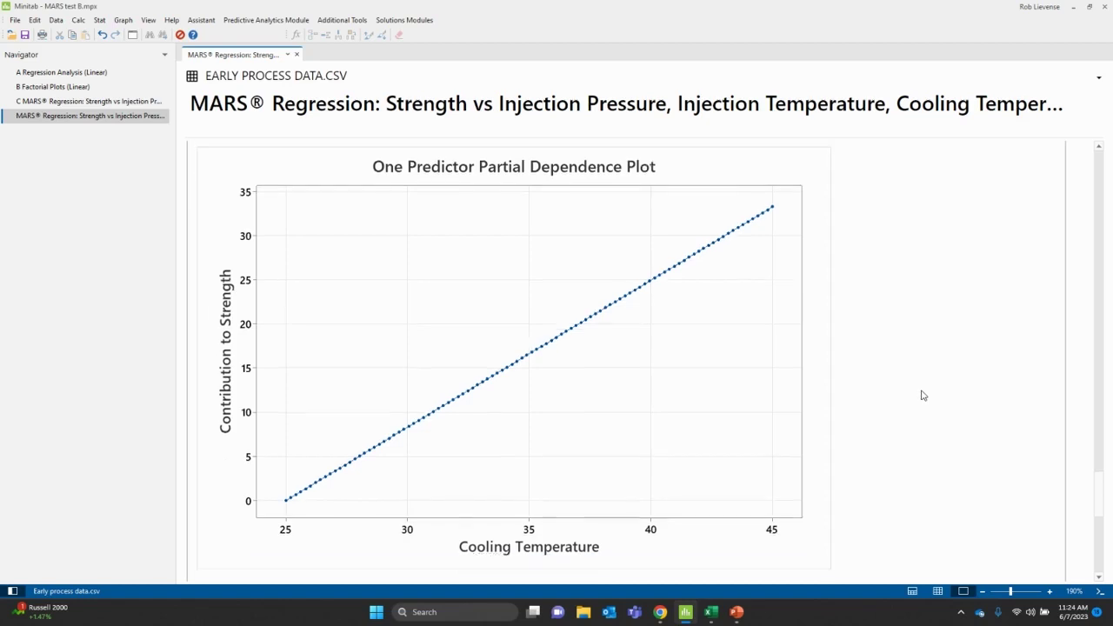
pyautogui.scroll(-3, 924, 394)
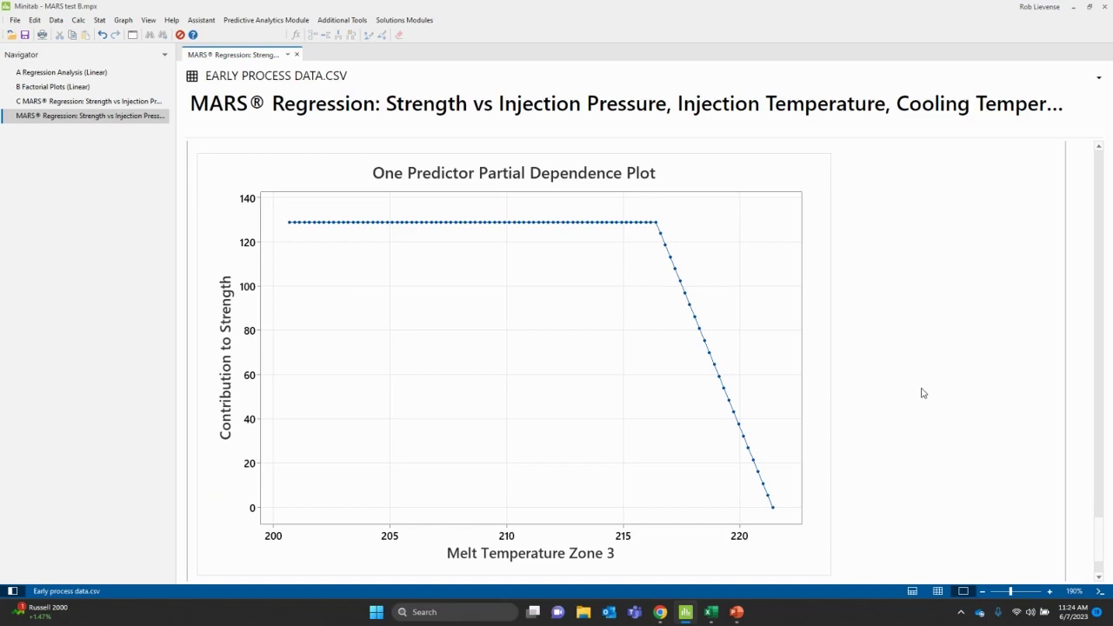
pyautogui.moveTo(289, 227)
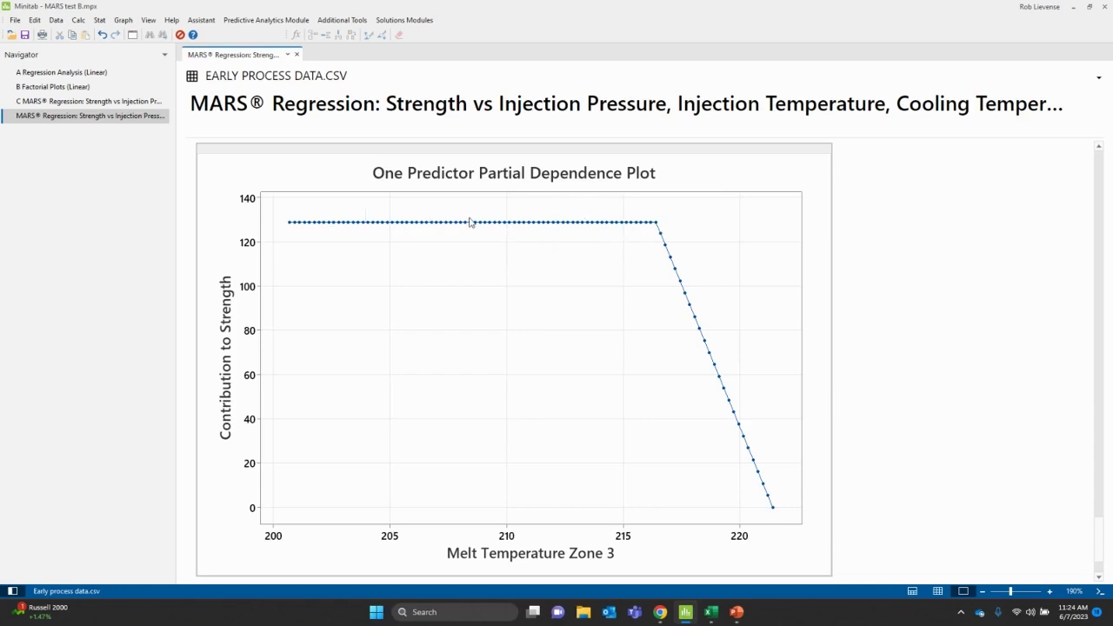
pyautogui.moveTo(528, 228)
pyautogui.click(904, 414)
pyautogui.scroll(7, 904, 412)
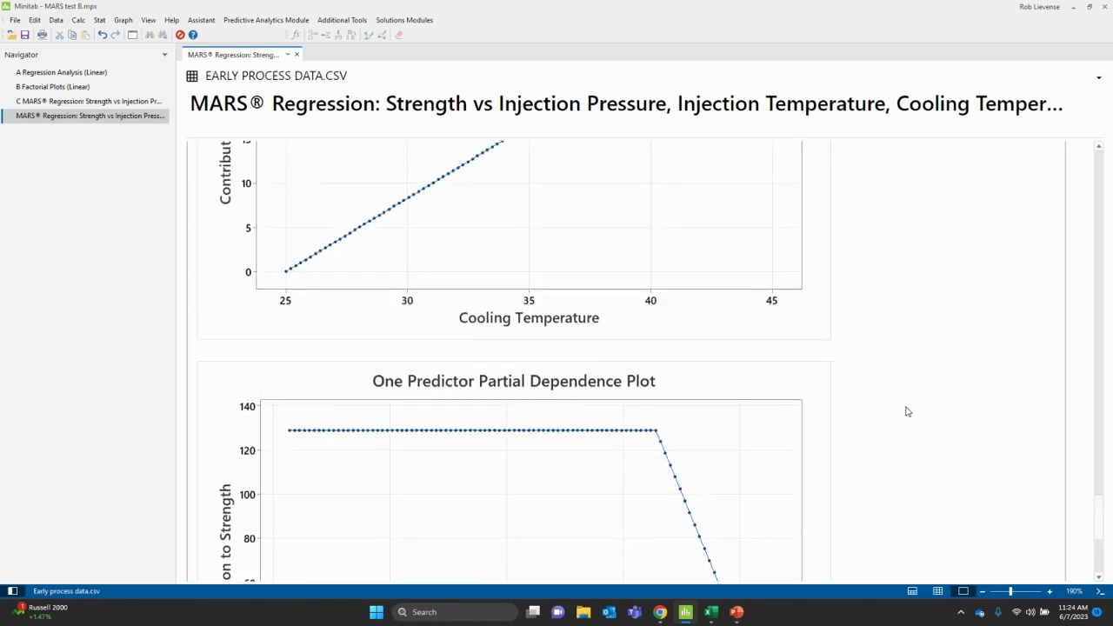
pyautogui.scroll(3, 910, 411)
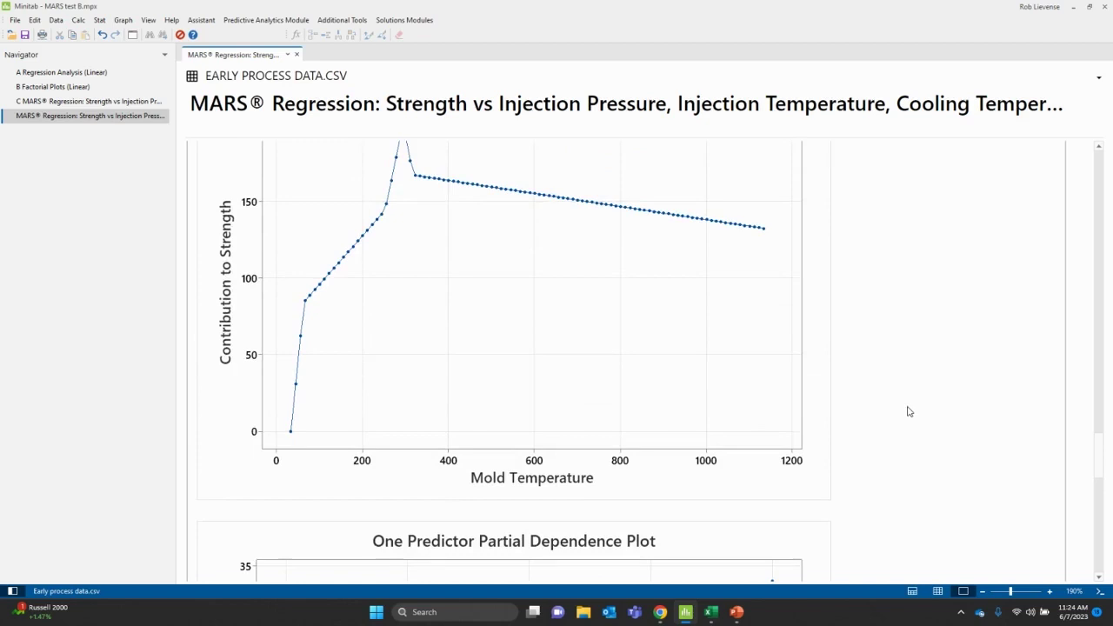
pyautogui.scroll(-5, 912, 411)
pyautogui.scroll(-3, 913, 412)
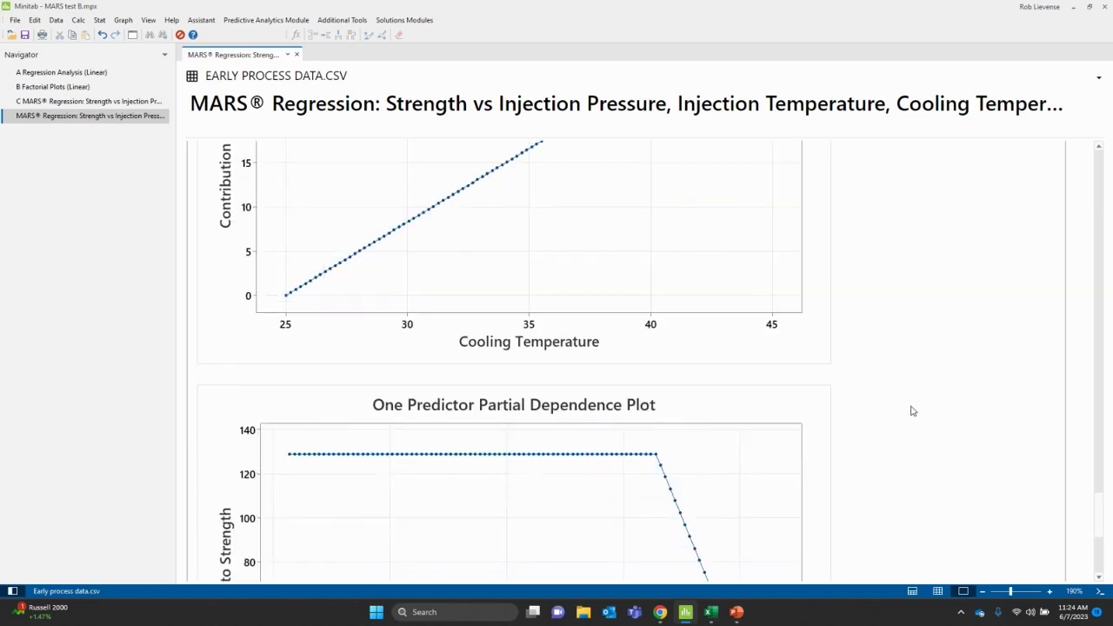
pyautogui.scroll(-1, 912, 411)
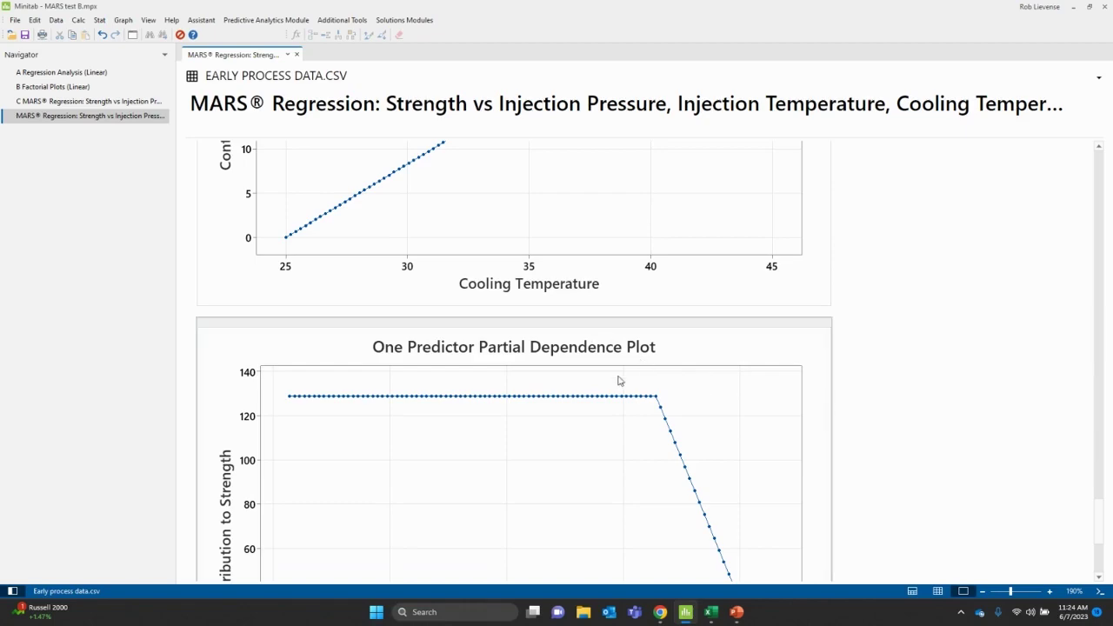
pyautogui.scroll(20, 895, 285)
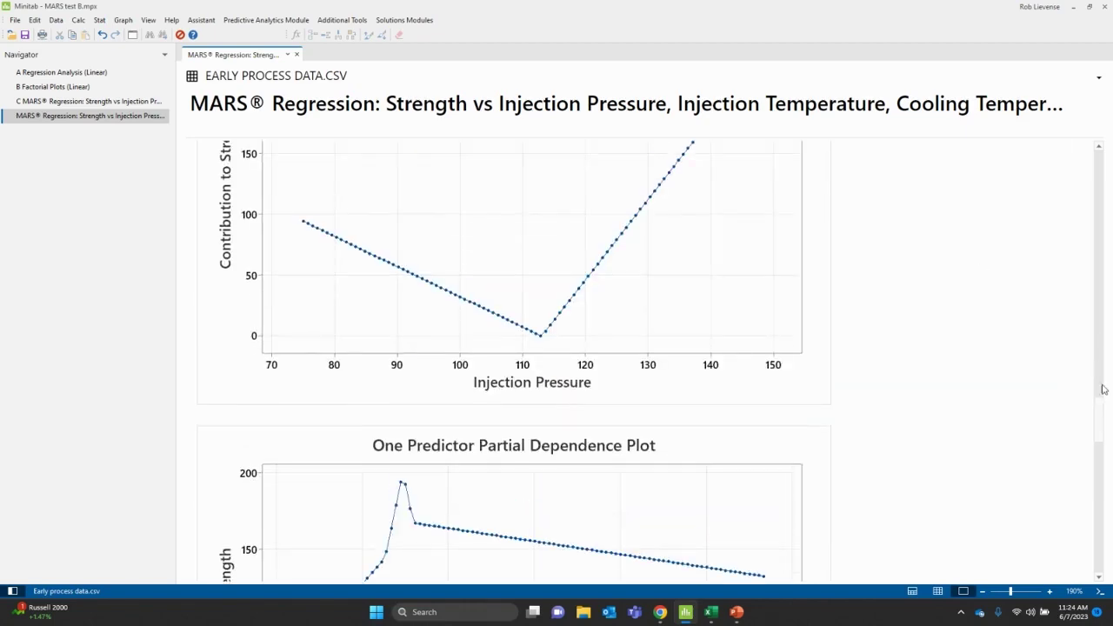
pyautogui.moveTo(1102, 418); pyautogui.dragTo(1098, 157)
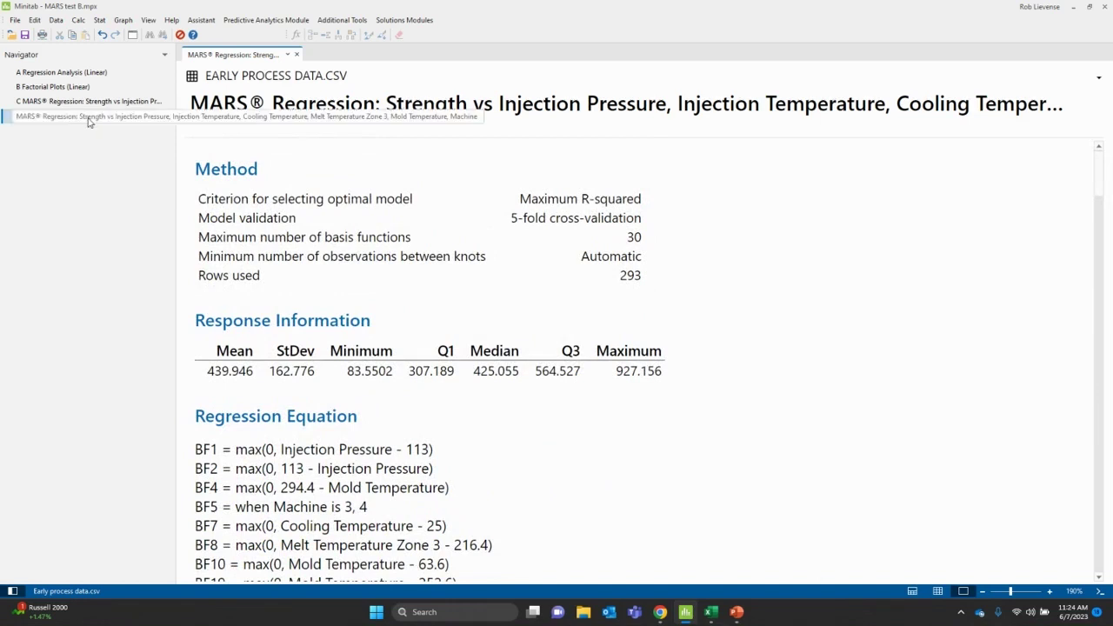
pyautogui.click(70, 76)
pyautogui.rightClick(82, 119)
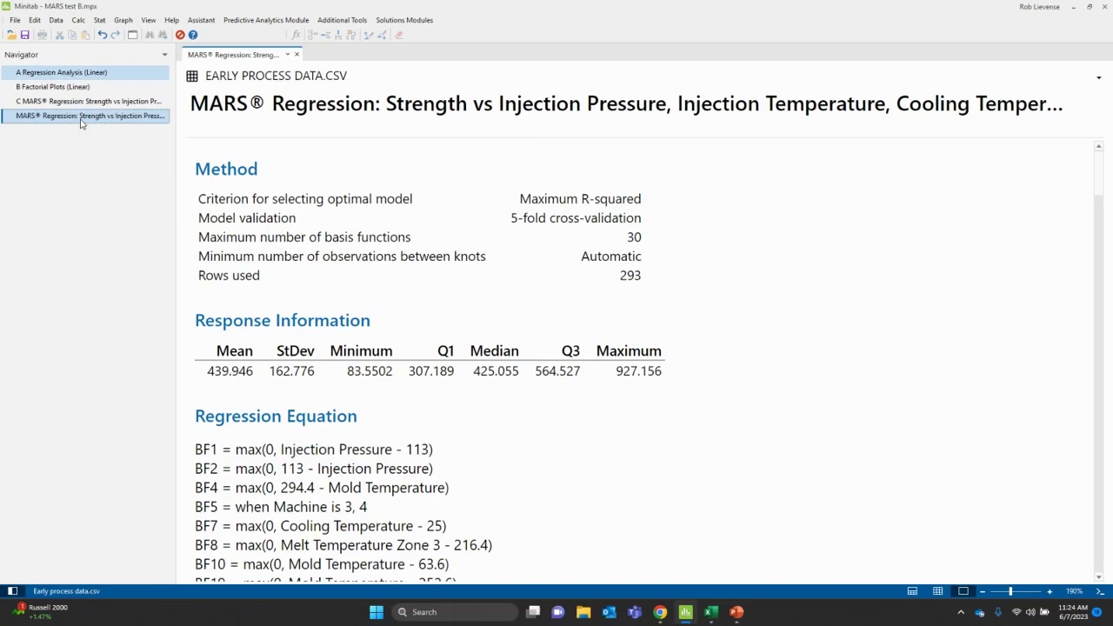
pyautogui.click(215, 116)
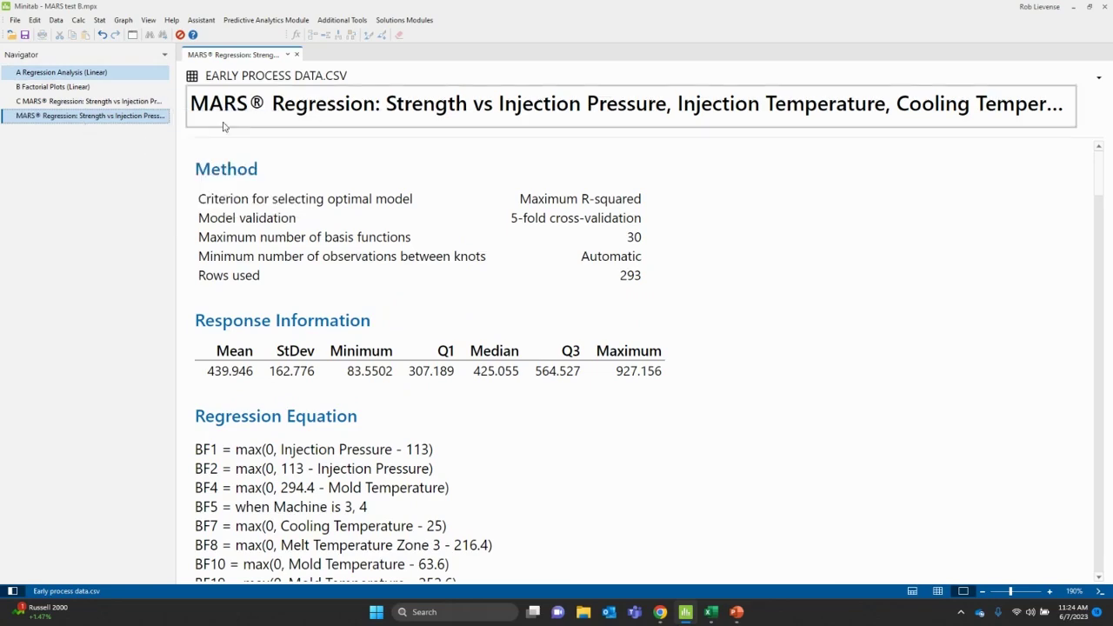
pyautogui.scroll(-10, 914, 326)
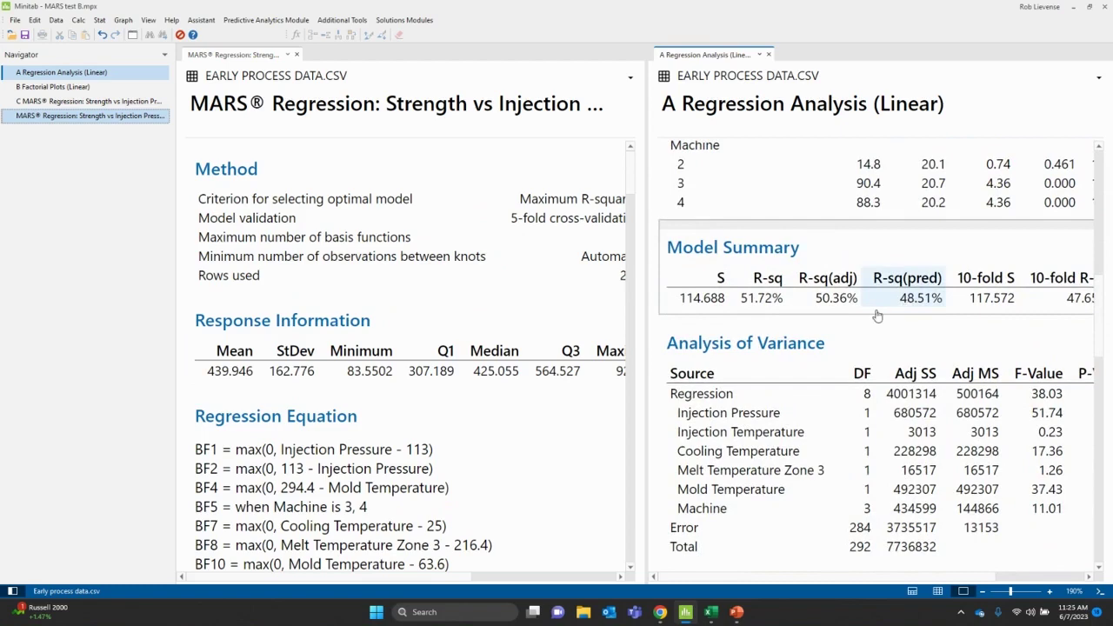
pyautogui.scroll(-3, 523, 392)
pyautogui.scroll(-8, 523, 392)
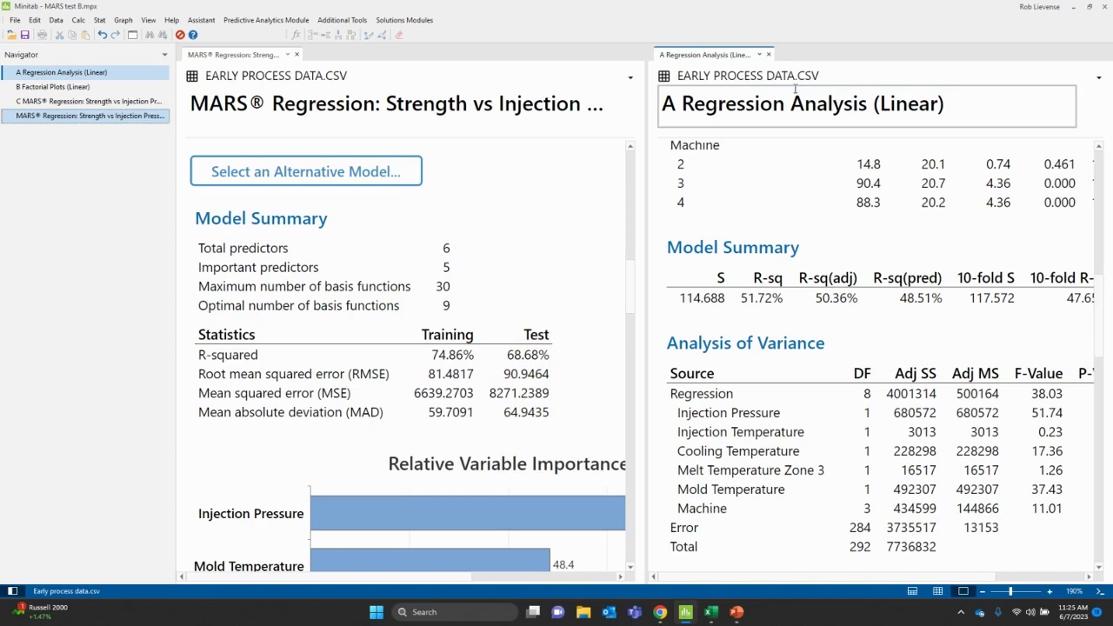
pyautogui.click(768, 54)
pyautogui.click(769, 55)
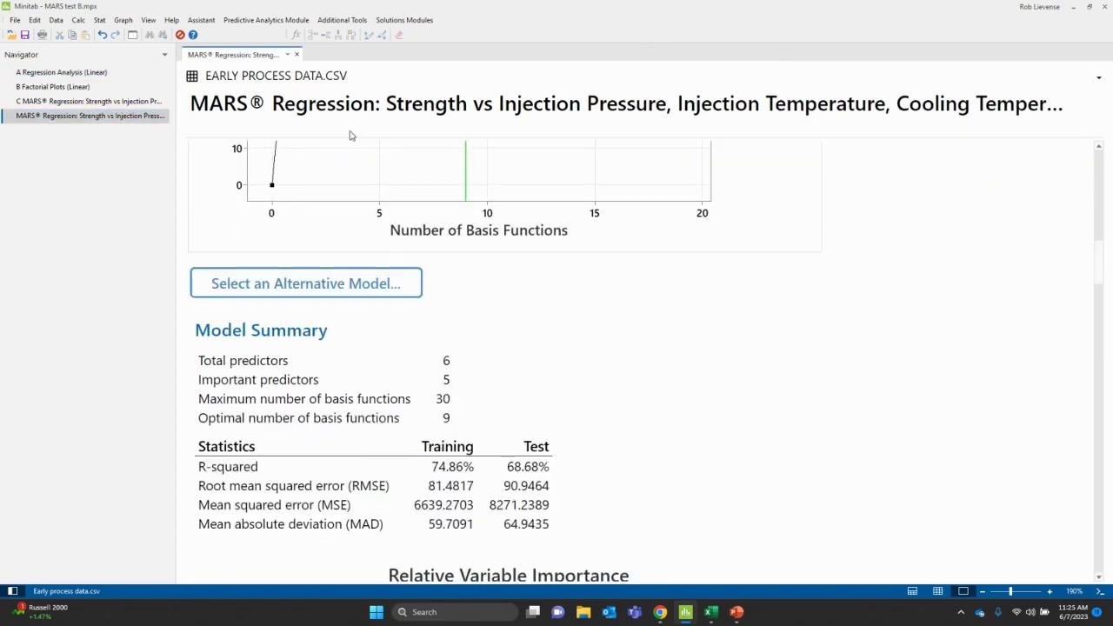
pyautogui.click(73, 90)
pyautogui.rightClick(73, 93)
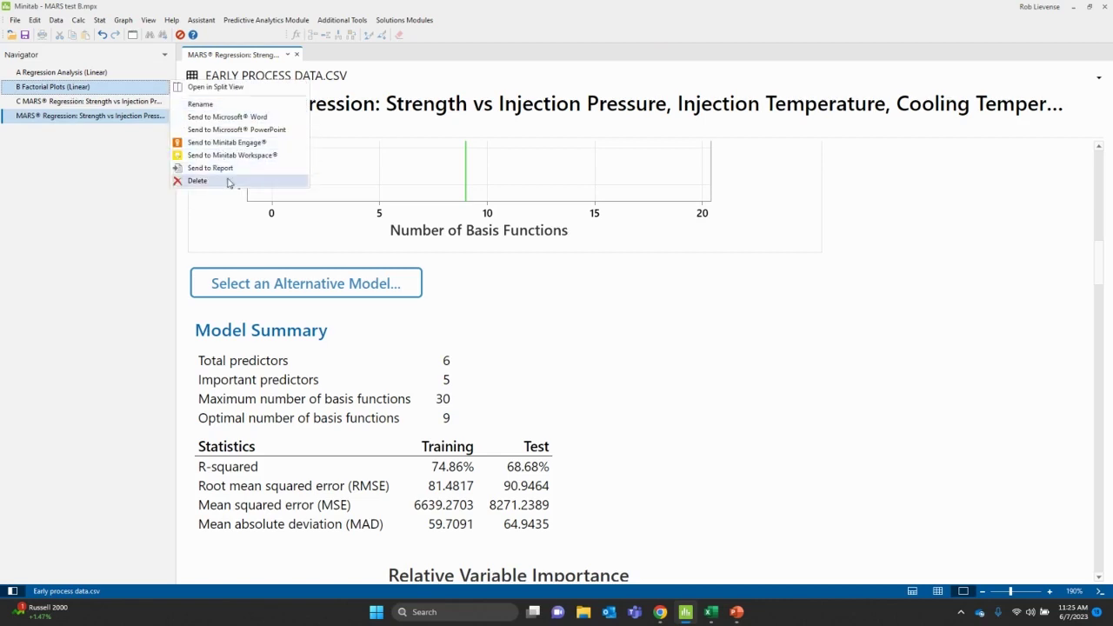
pyautogui.click(213, 87)
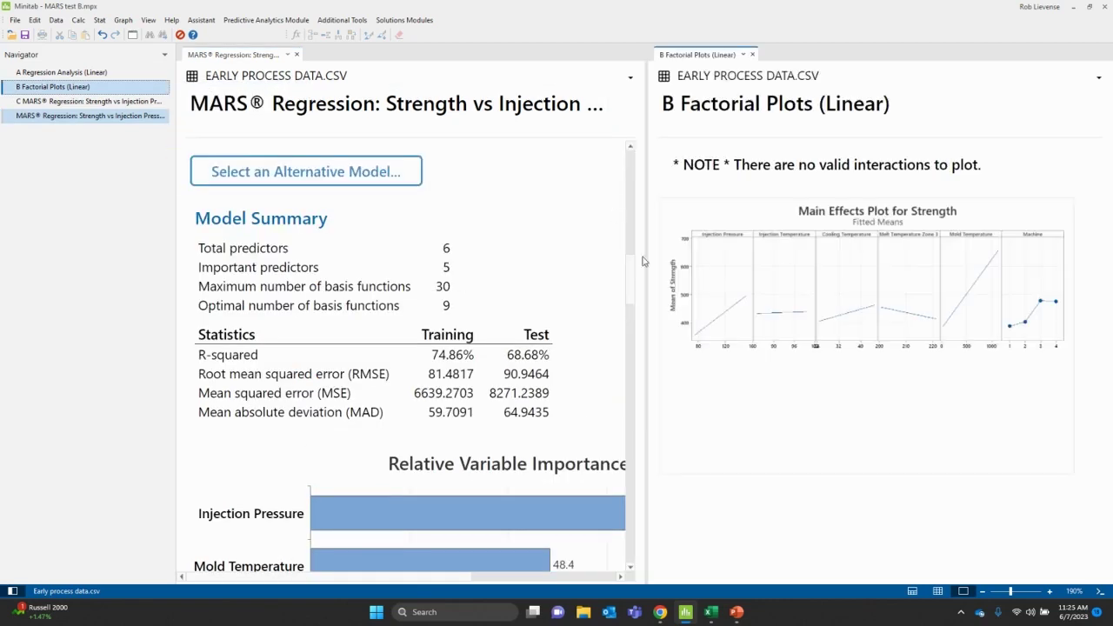
pyautogui.scroll(-15, 529, 432)
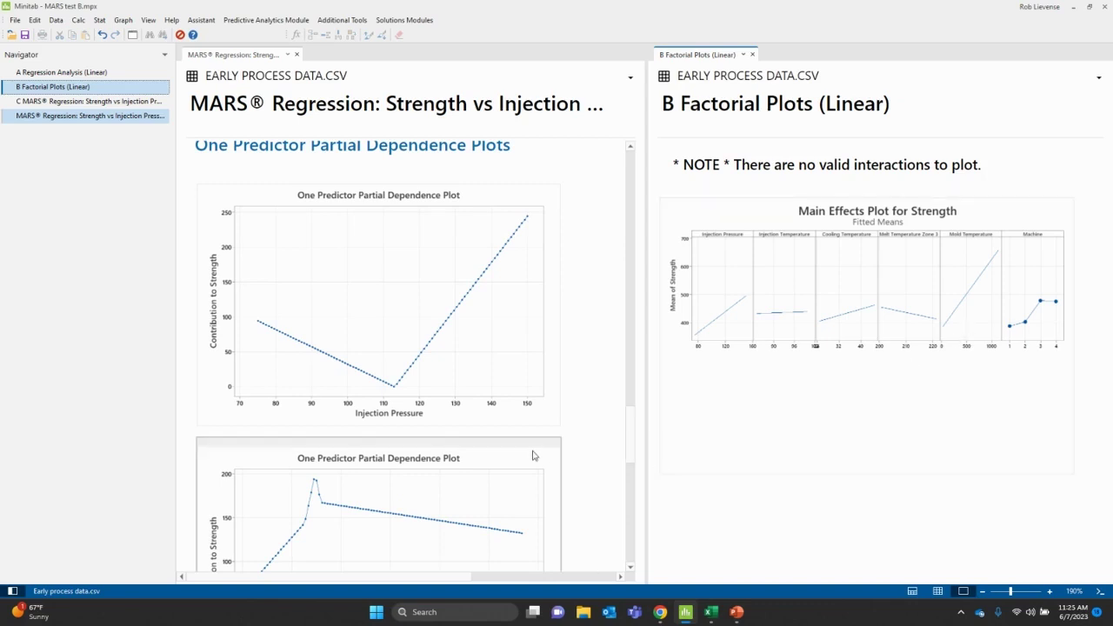
pyautogui.scroll(-3, 530, 452)
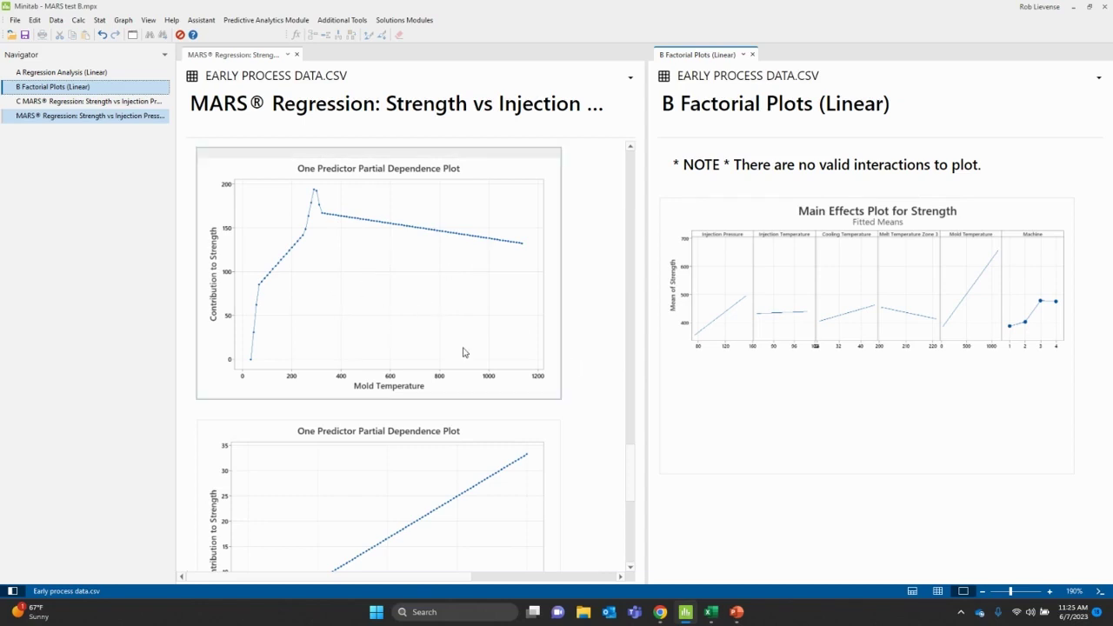
pyautogui.click(748, 56)
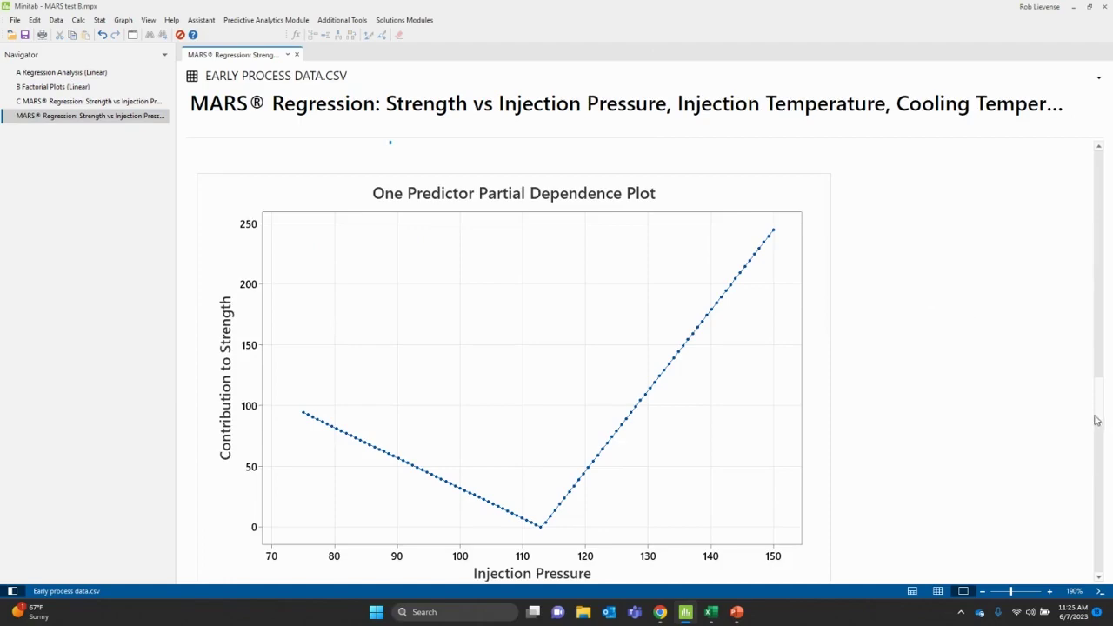
pyautogui.scroll(20, 1097, 420)
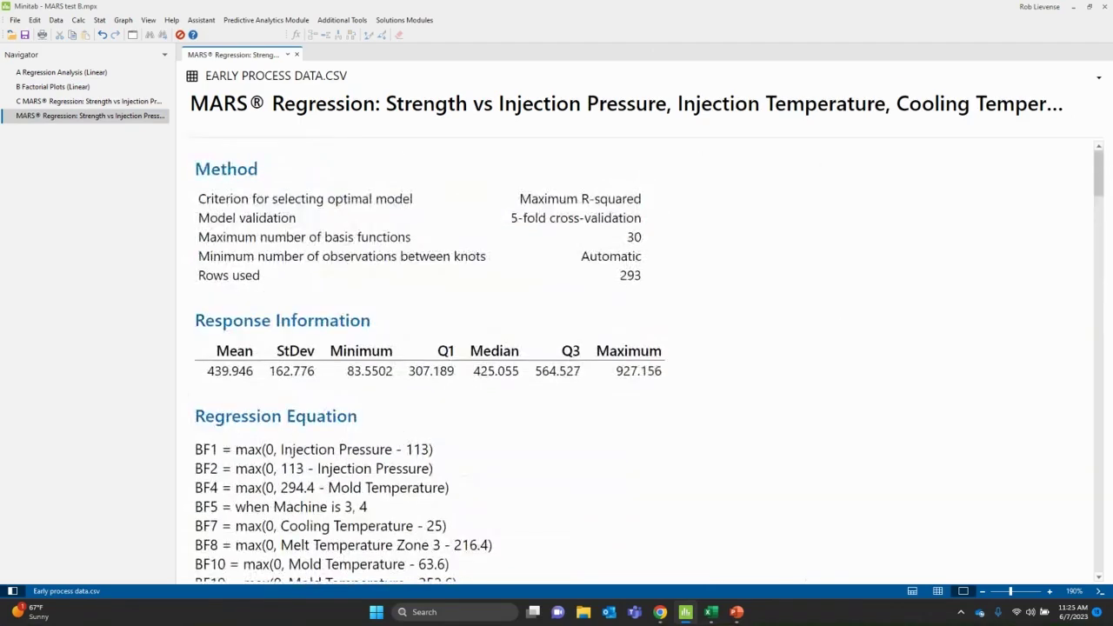
pyautogui.scroll(-10, 838, 326)
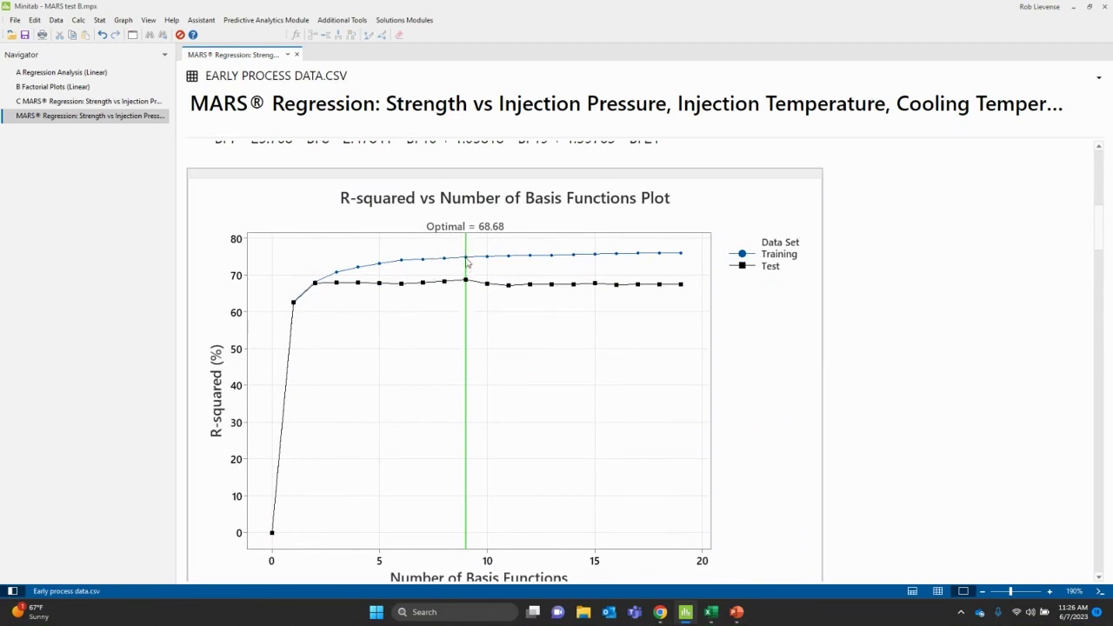
pyautogui.moveTo(468, 260)
pyautogui.scroll(5, 746, 380)
pyautogui.scroll(2, 359, 345)
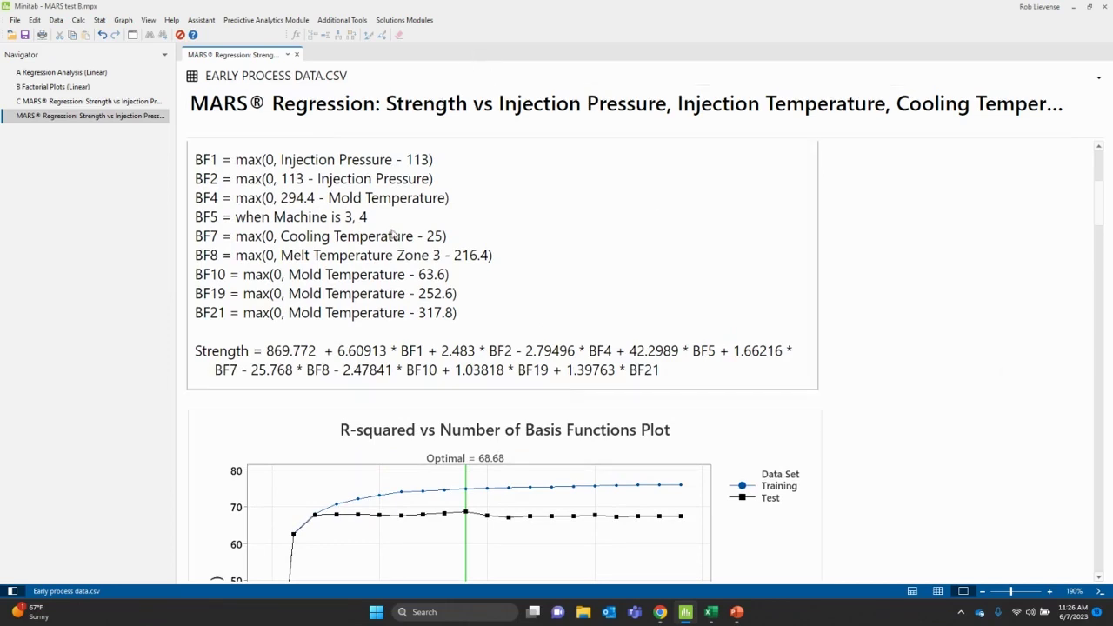
# Step: Show the worksheet and scroll back to column C8 Fit holding the stored MARS fitted values
pyautogui.click(937, 592)
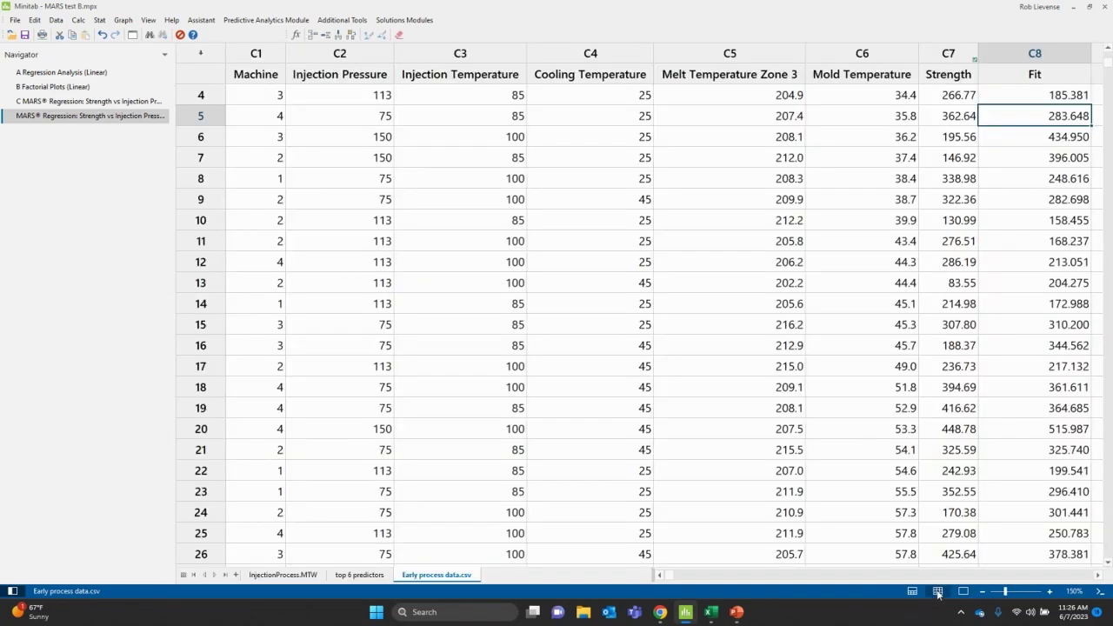
pyautogui.click(1060, 577)
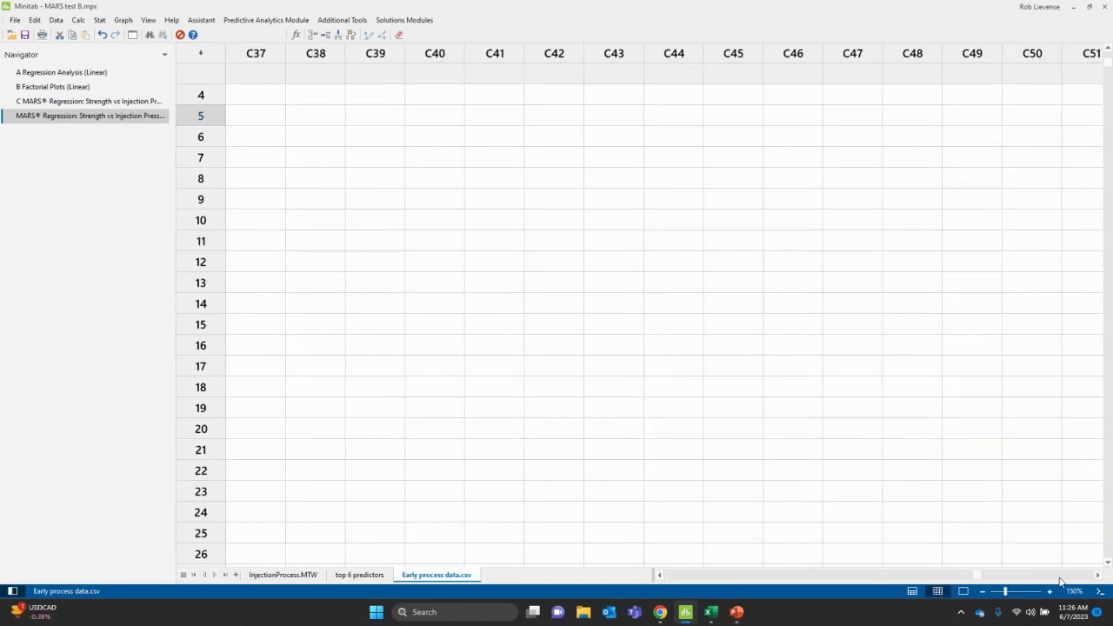
pyautogui.click(696, 575)
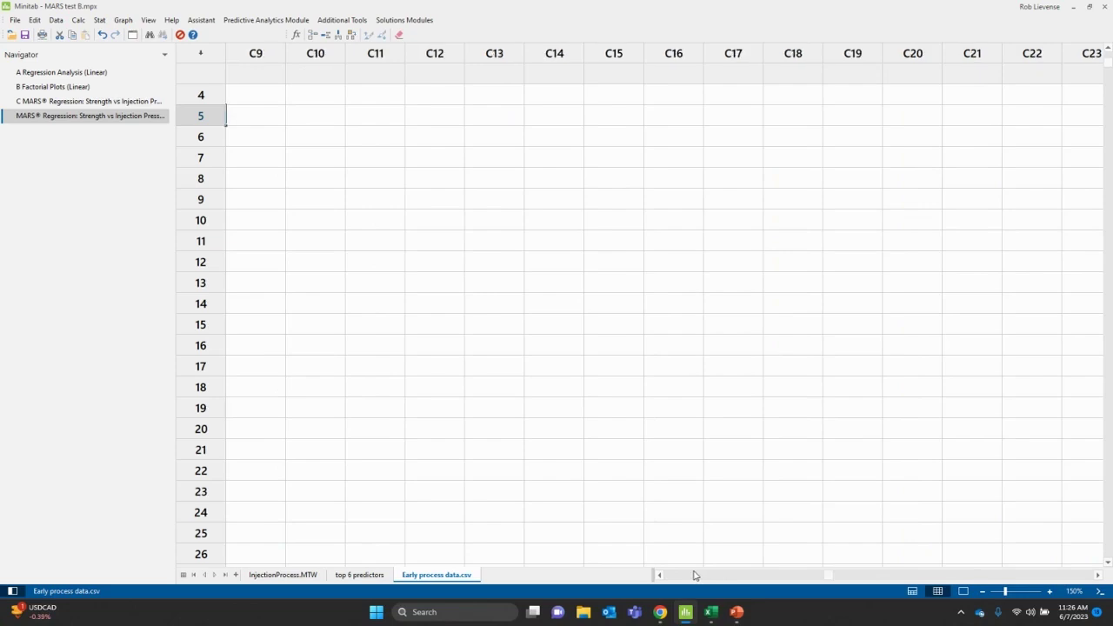
pyautogui.click(694, 575)
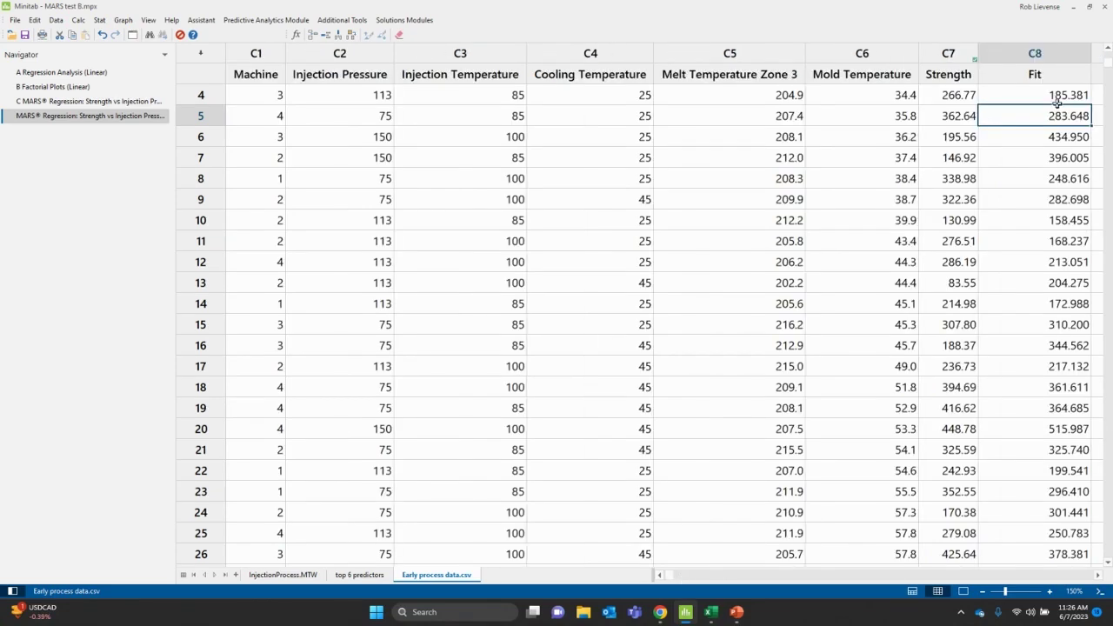
pyautogui.scroll(-7, 1052, 387)
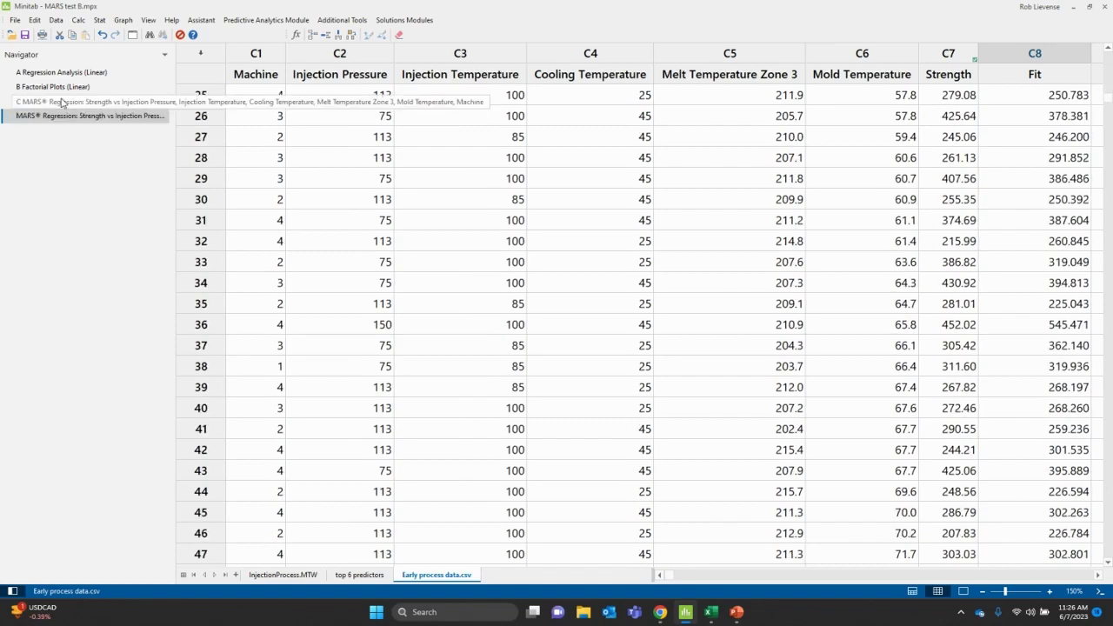
# Step: Return to output-only view and open Predict for the MARS Strength model, set to Enter individual values
pyautogui.click(963, 592)
pyautogui.scroll(-20, 833, 421)
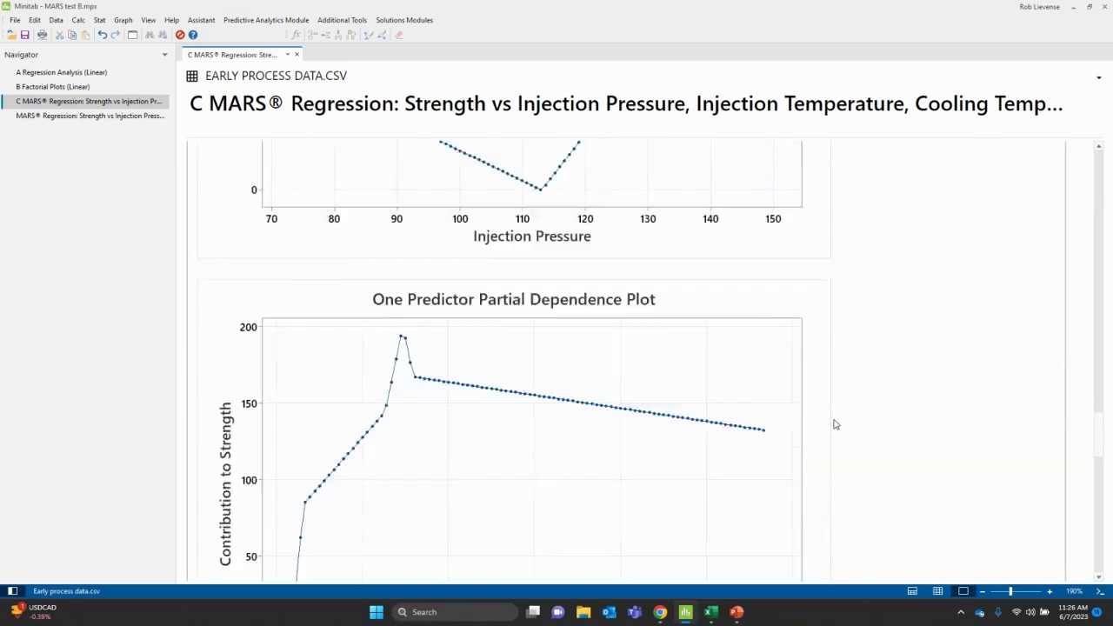
pyautogui.scroll(-5, 833, 421)
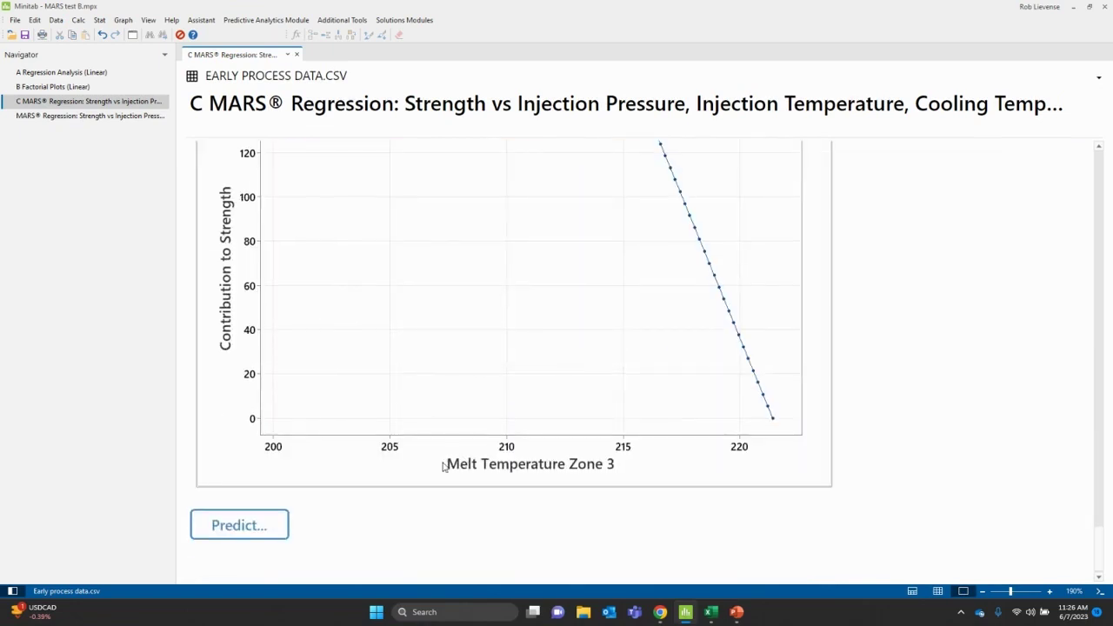
pyautogui.click(261, 526)
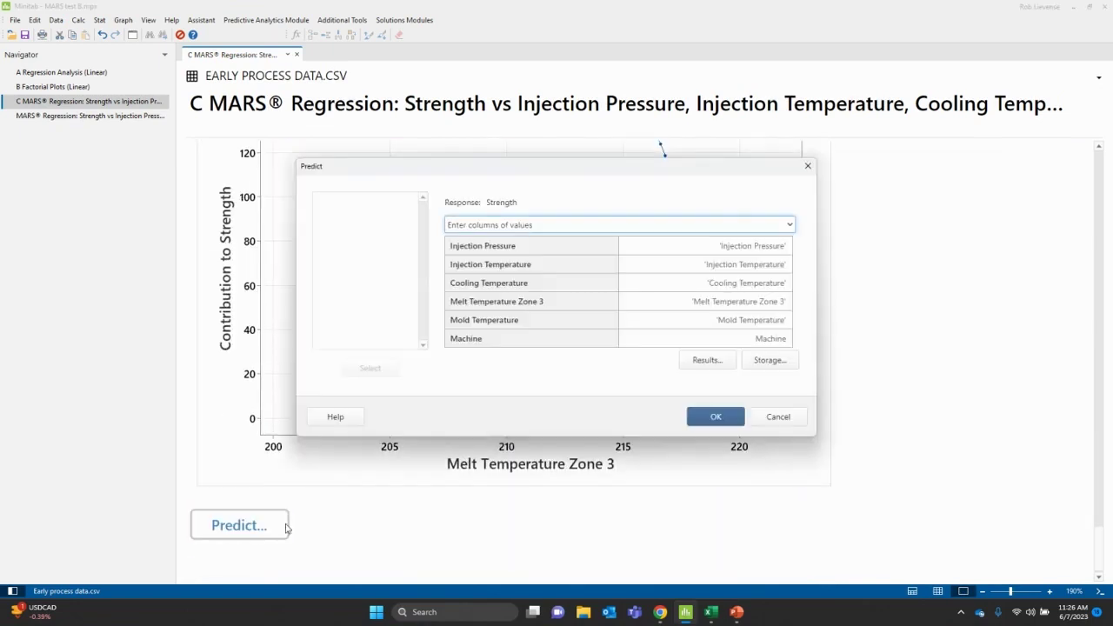
pyautogui.click(790, 225)
pyautogui.click(528, 251)
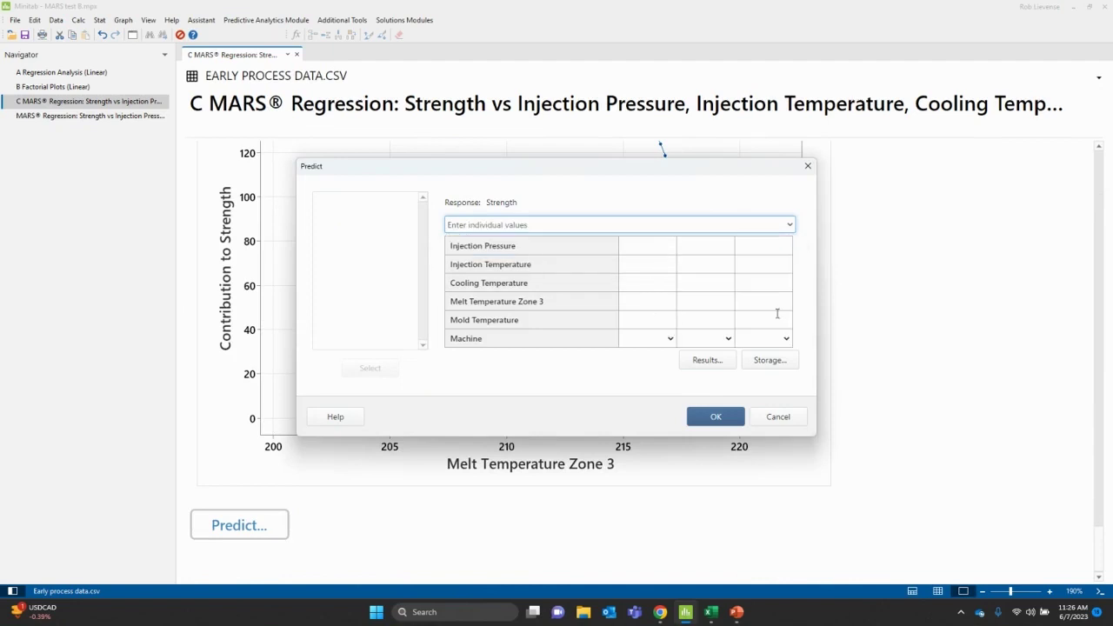